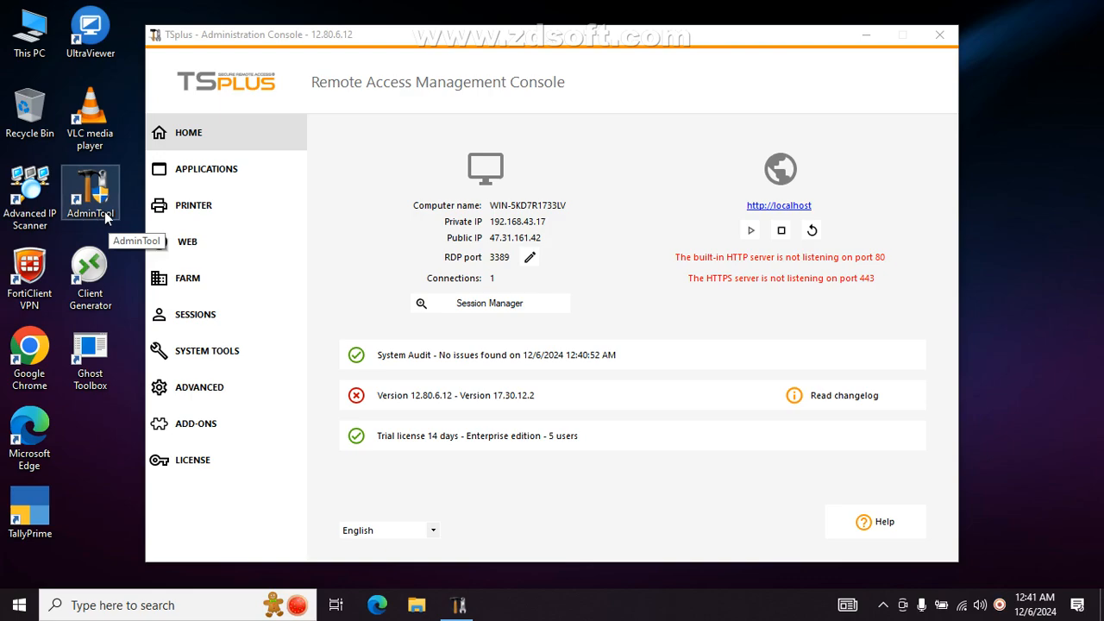
- Launch the Windows Client Generator via System Tools > Sessions > Client Generator and move it right
double_click(97, 288)
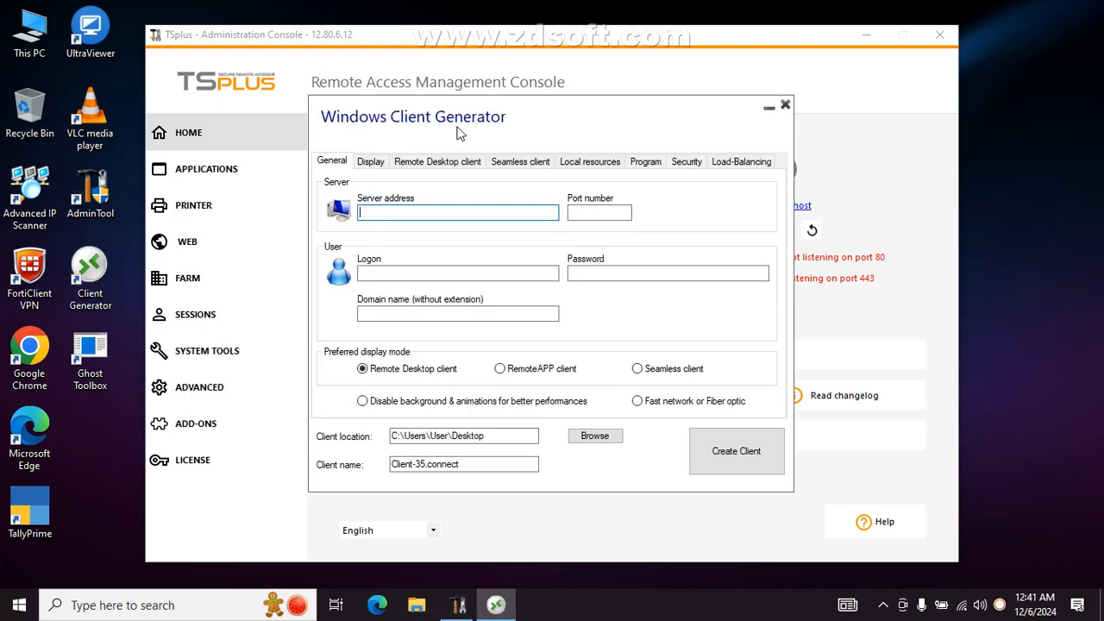
click(785, 106)
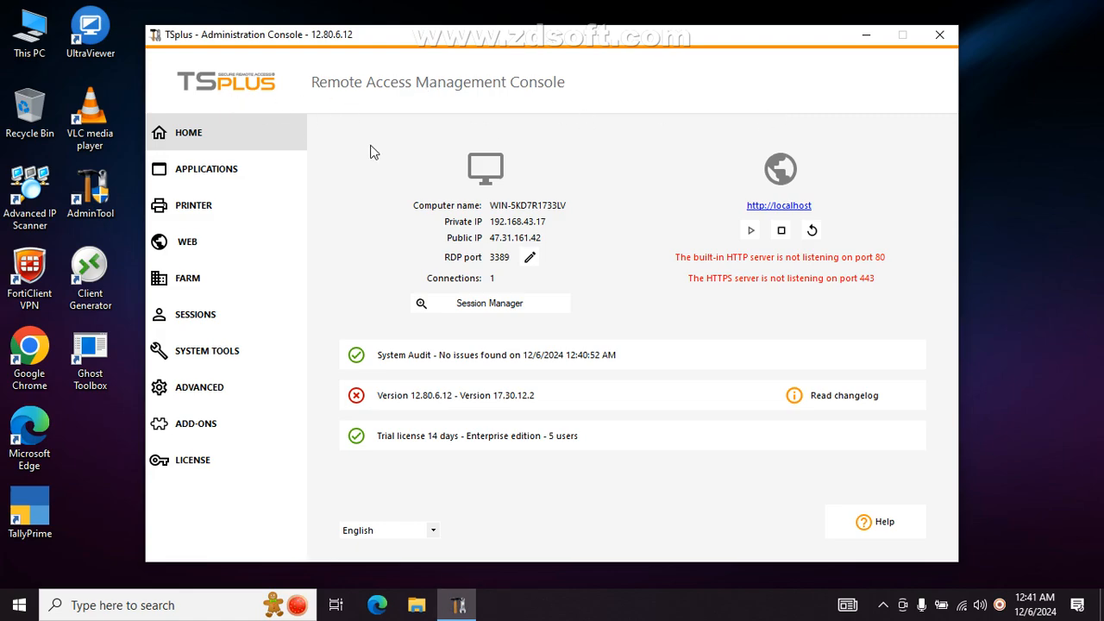
click(201, 366)
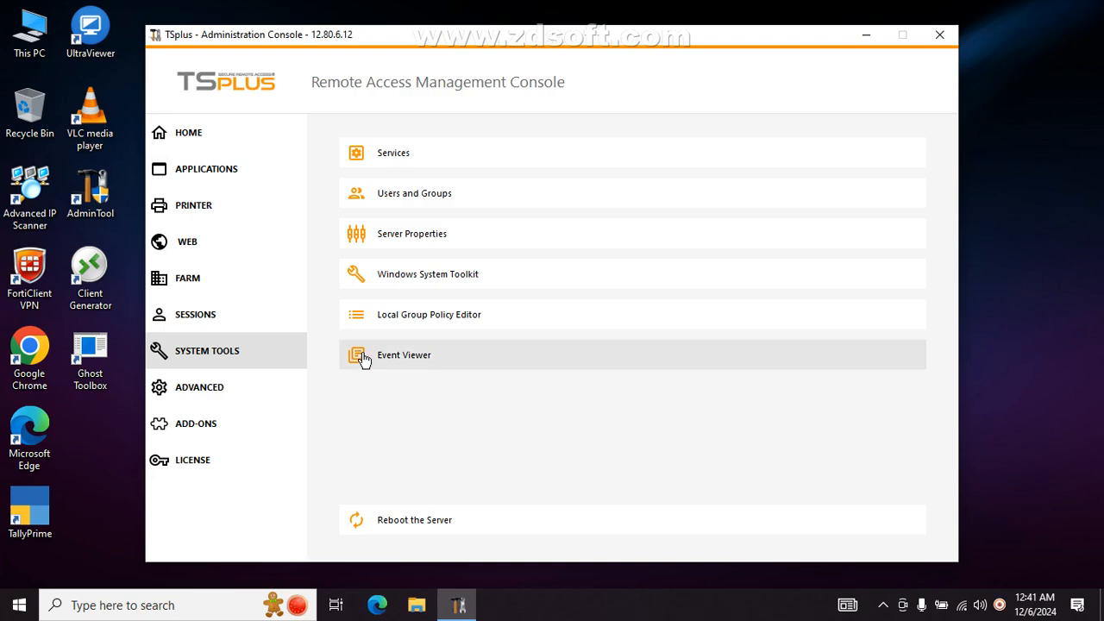
click(234, 324)
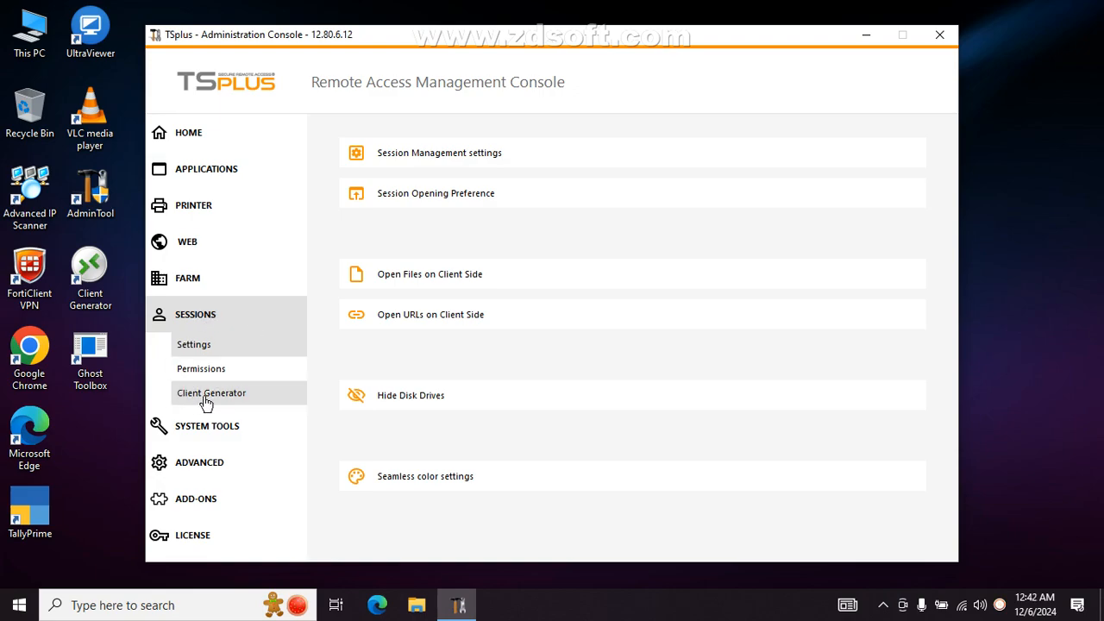
click(242, 397)
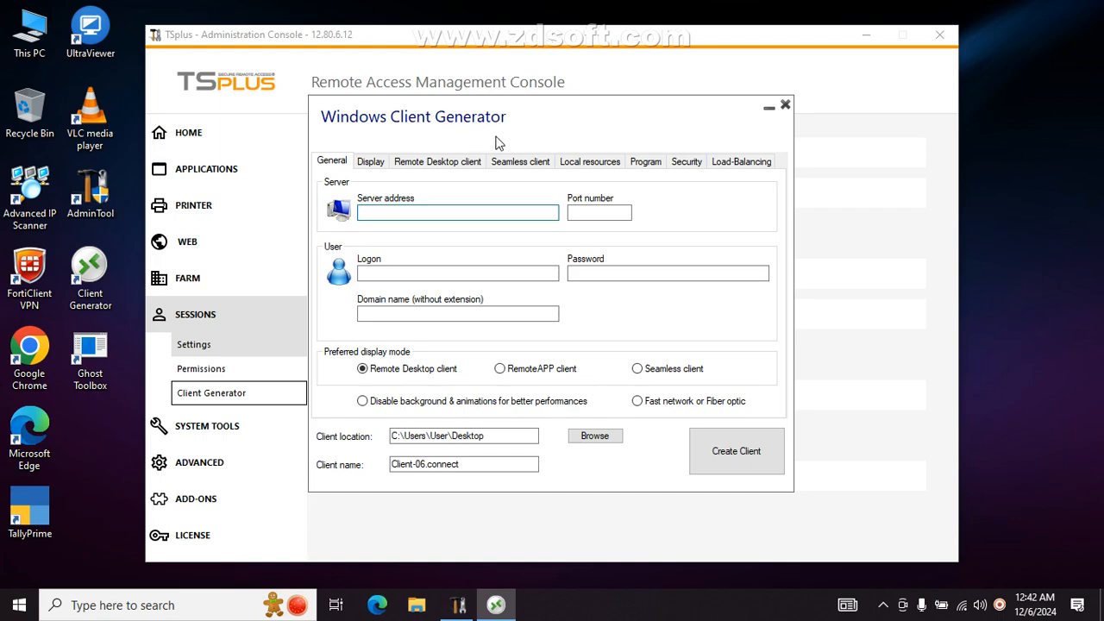
drag(552, 108, 857, 101)
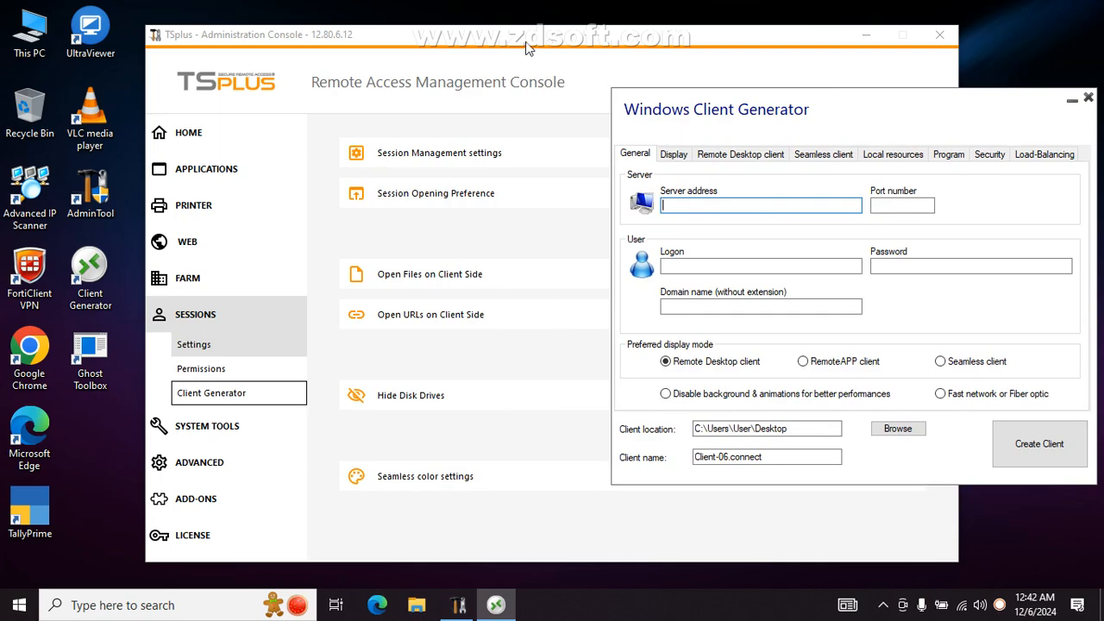
- Arrange both windows side by side and select the private IP 192.168.43.17 on the Home dashboard
drag(525, 43, 390, 44)
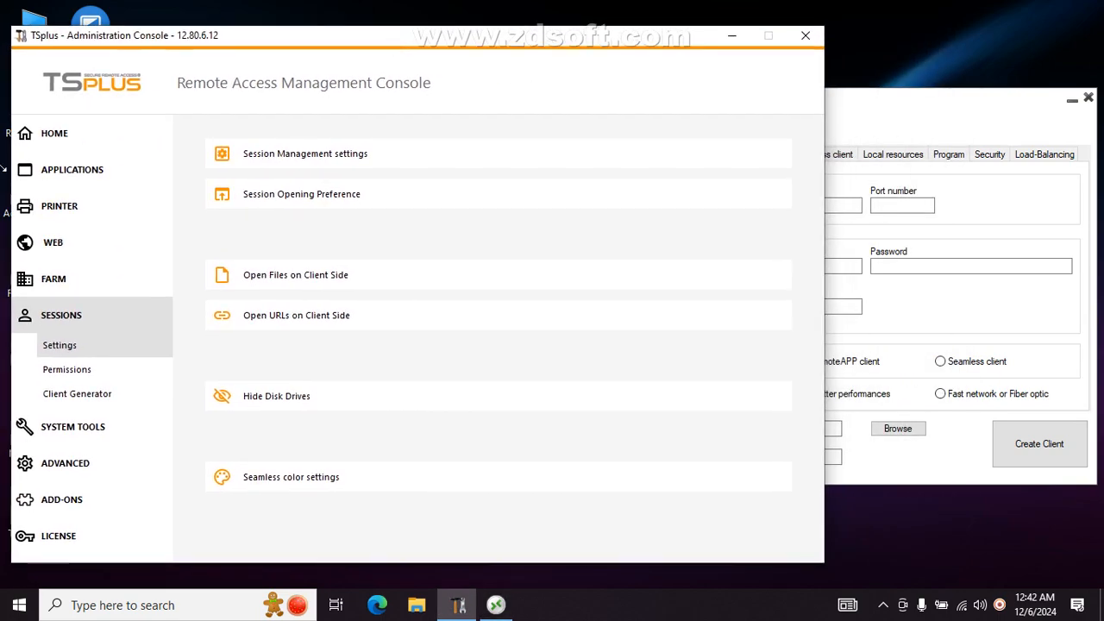
click(91, 140)
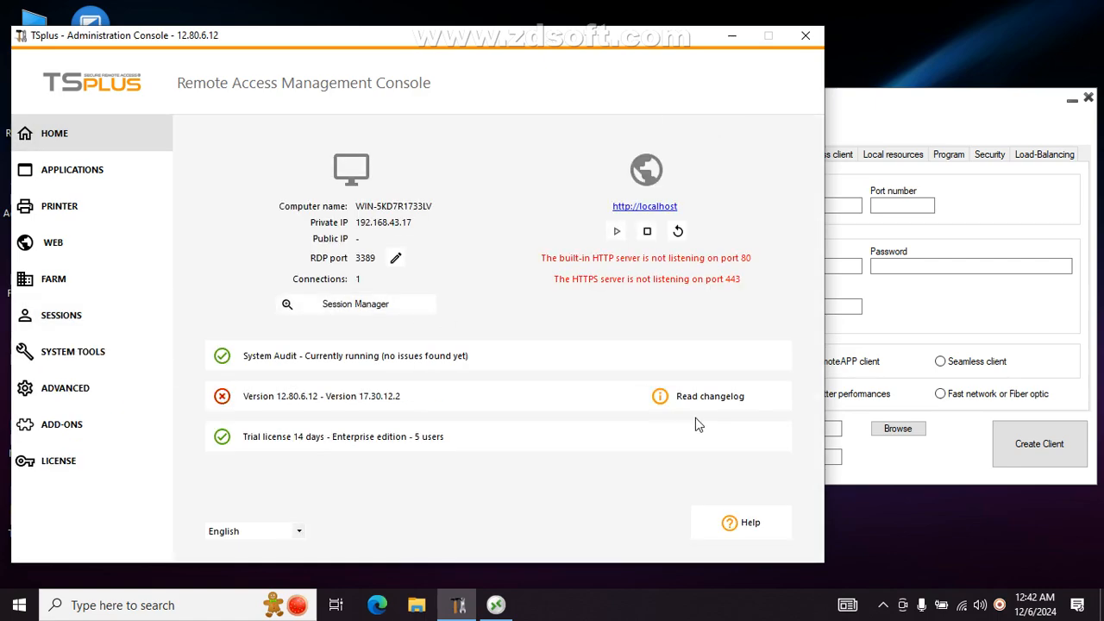
click(879, 112)
drag(776, 111, 674, 103)
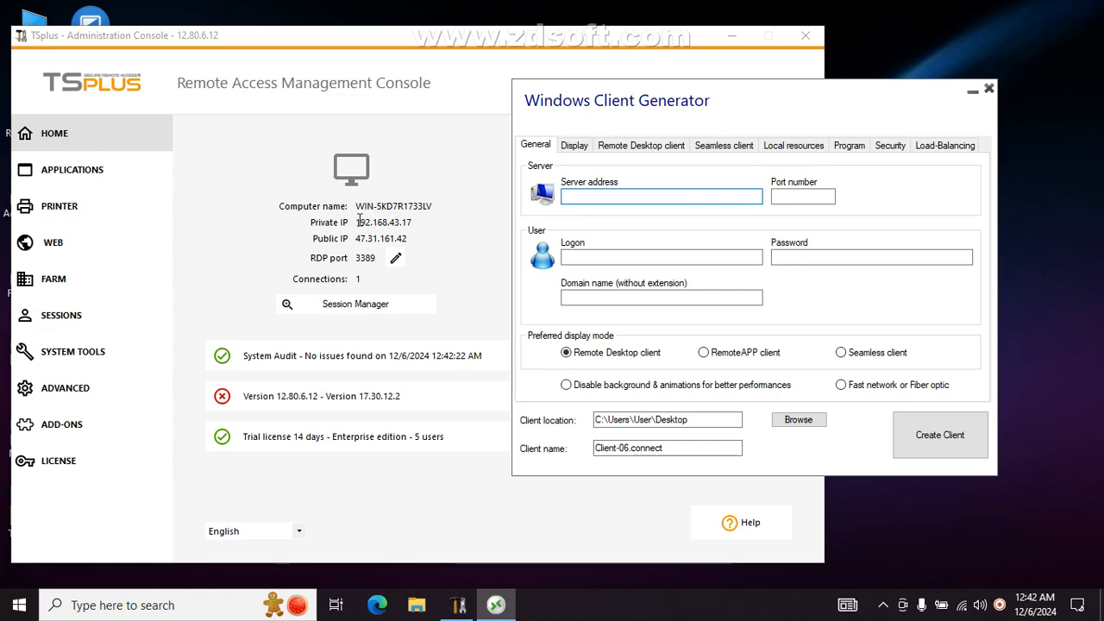
drag(357, 221, 452, 217)
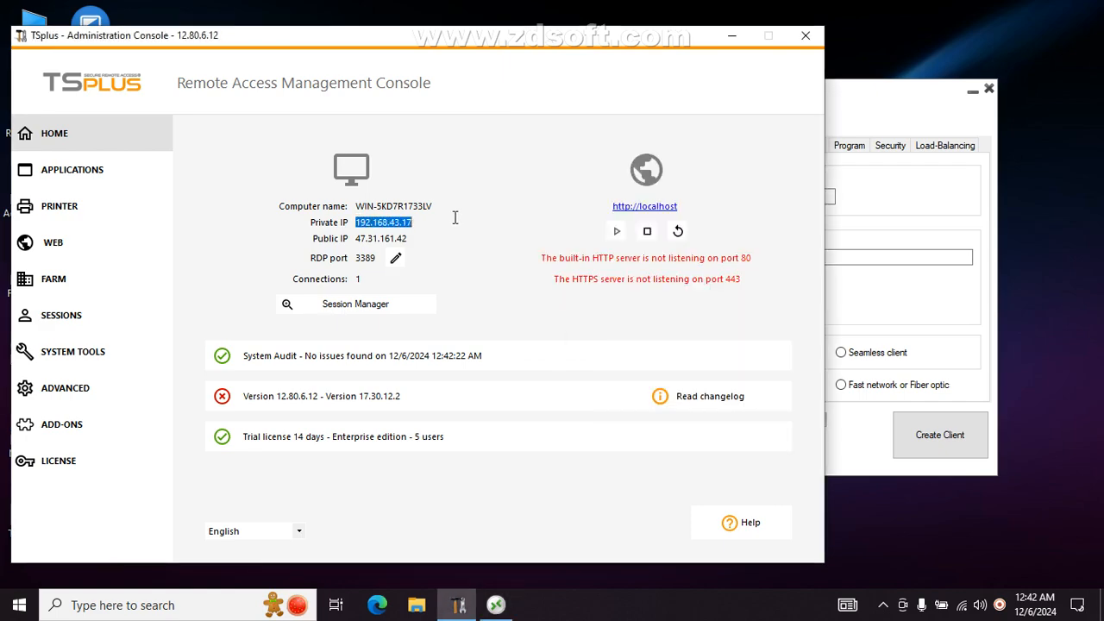
- Fill in server address 192.168.43.17 and port 3389 in the generator's General tab
click(865, 115)
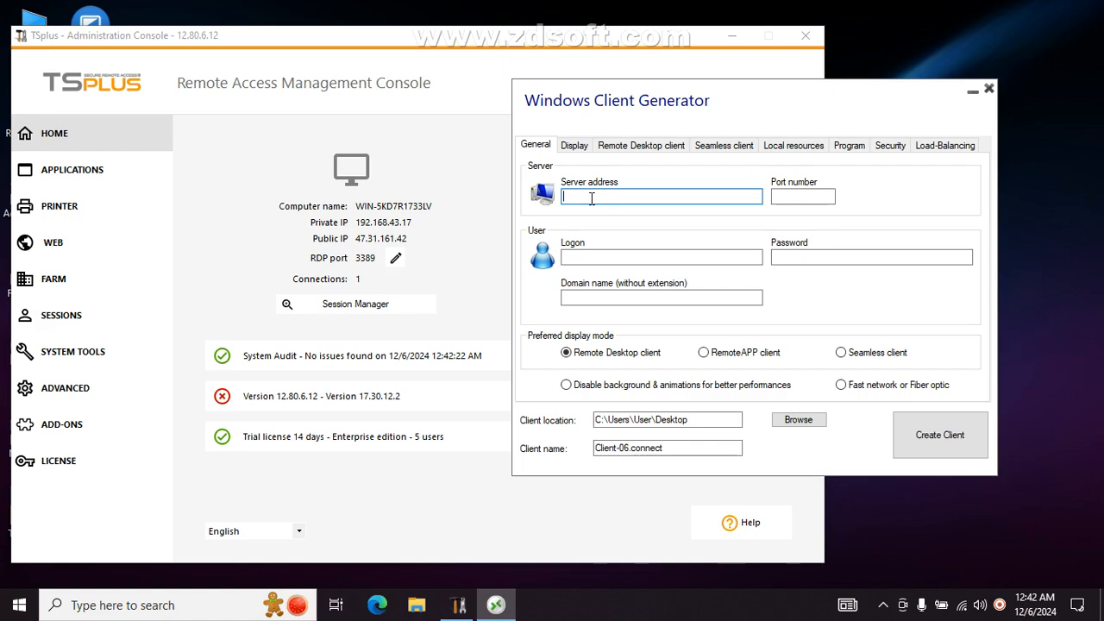
text(192.168)
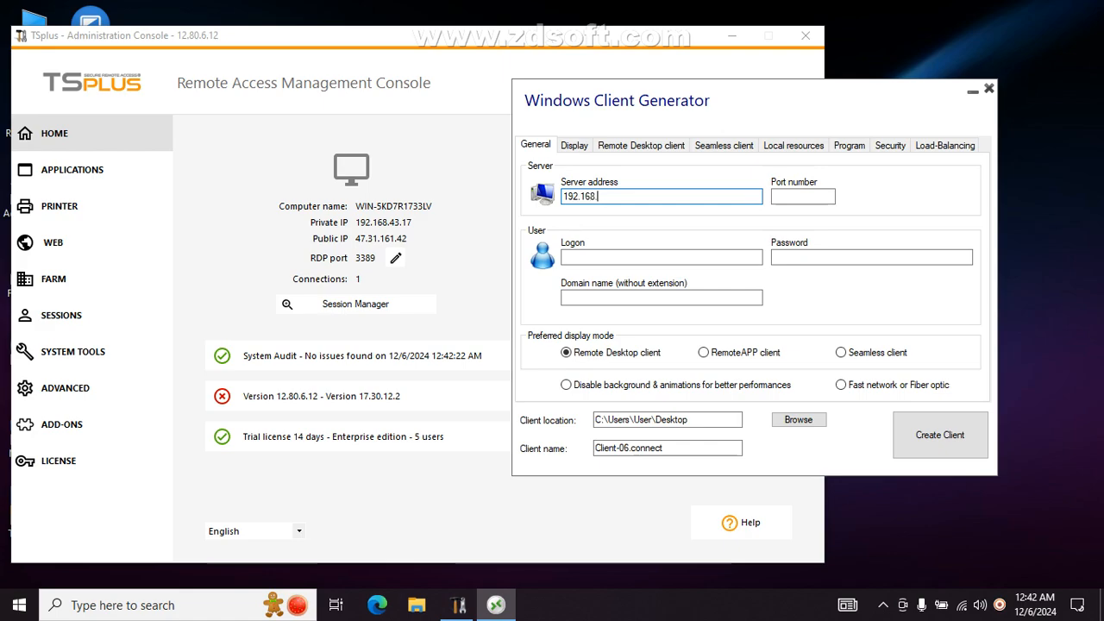
text(.43.17)
drag(734, 102, 684, 100)
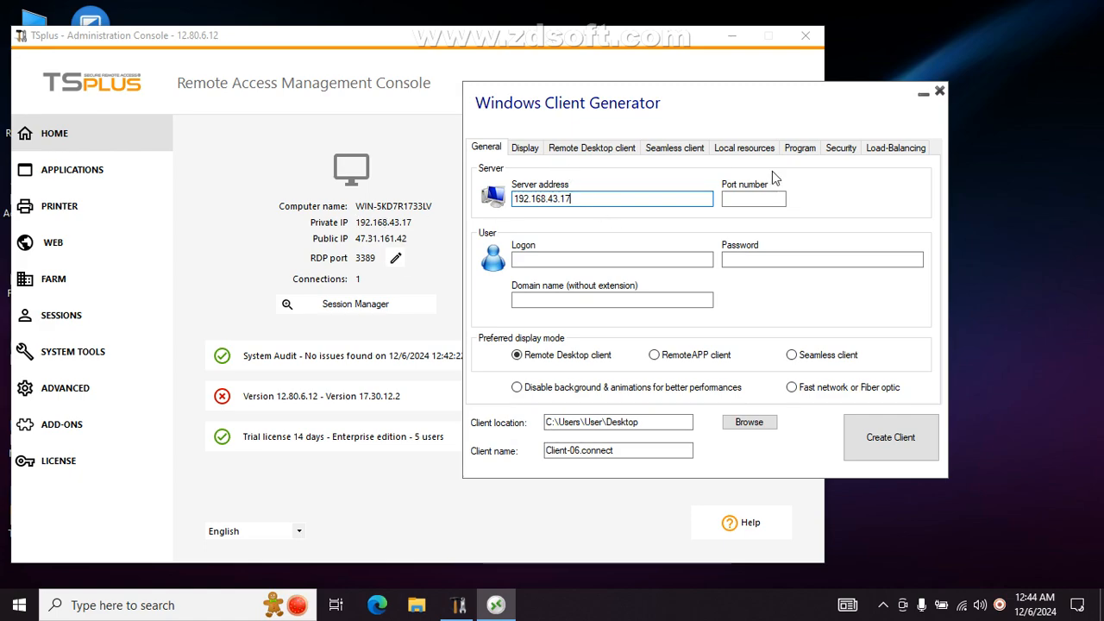
click(766, 200)
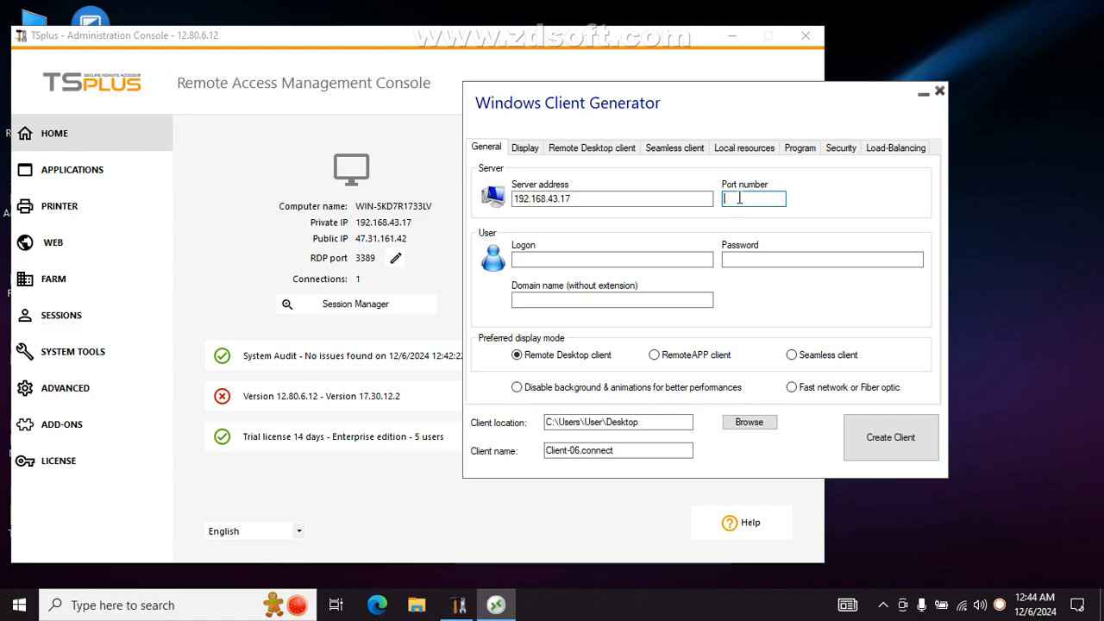
text(3389)
click(573, 257)
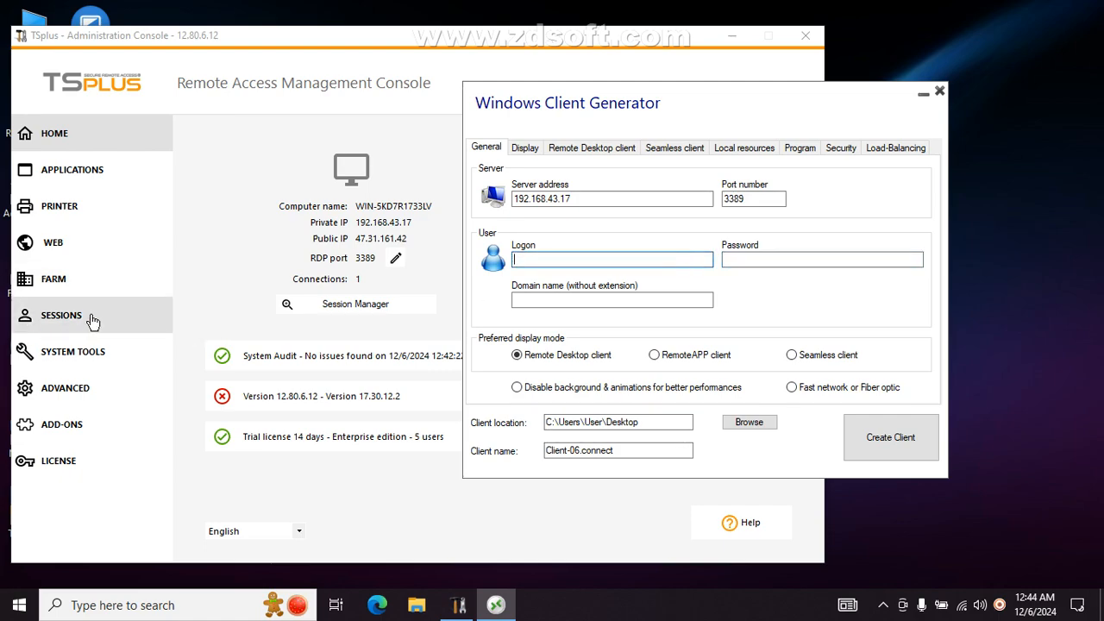
click(73, 356)
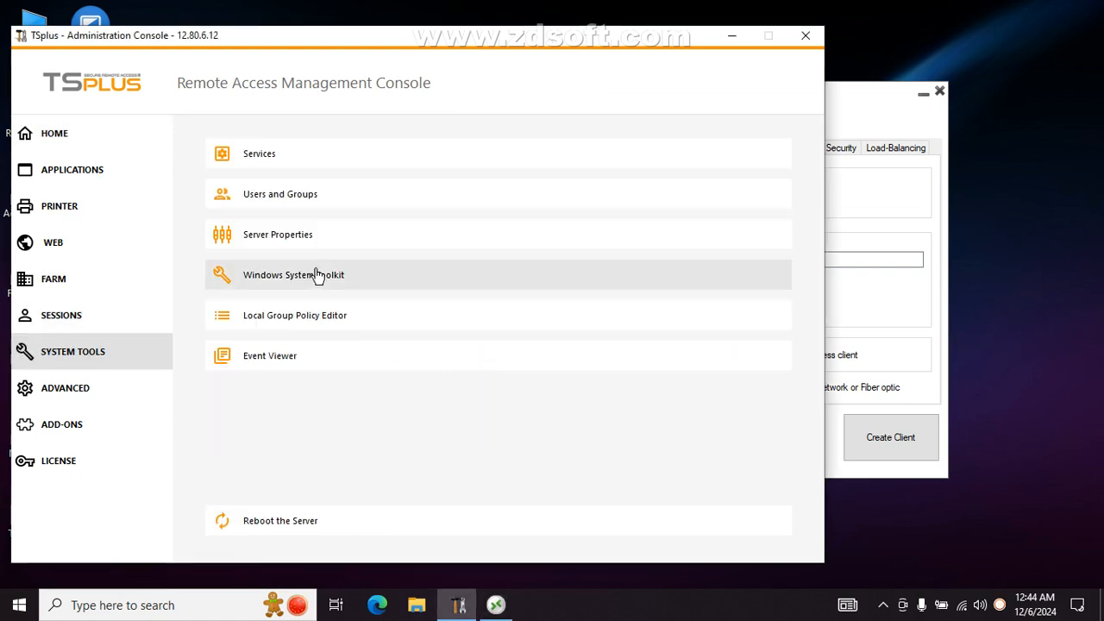
click(323, 201)
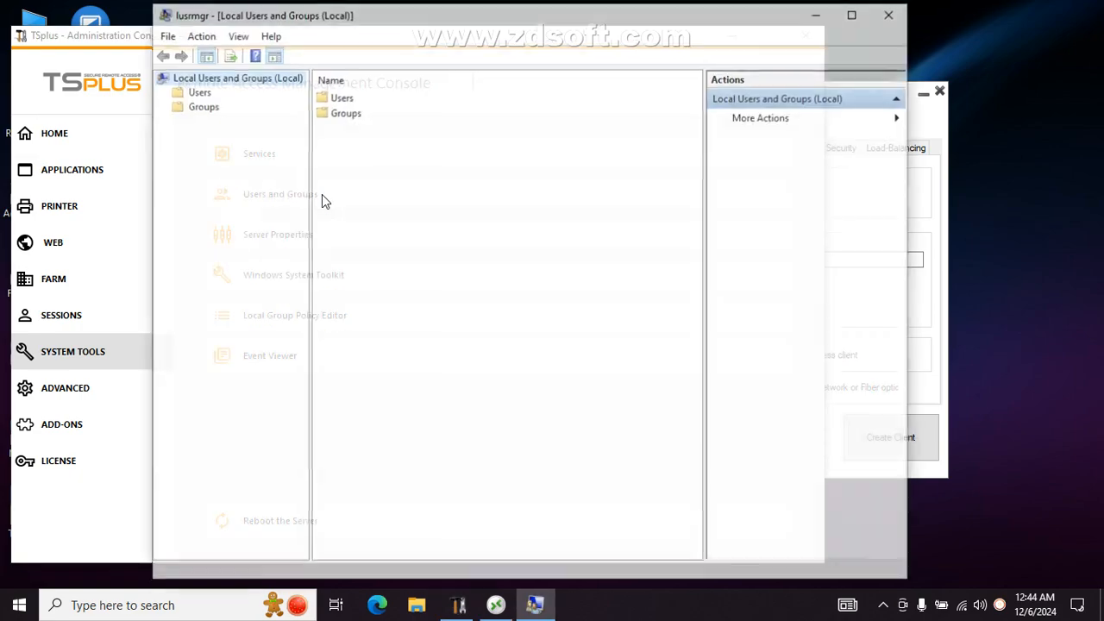
double_click(347, 96)
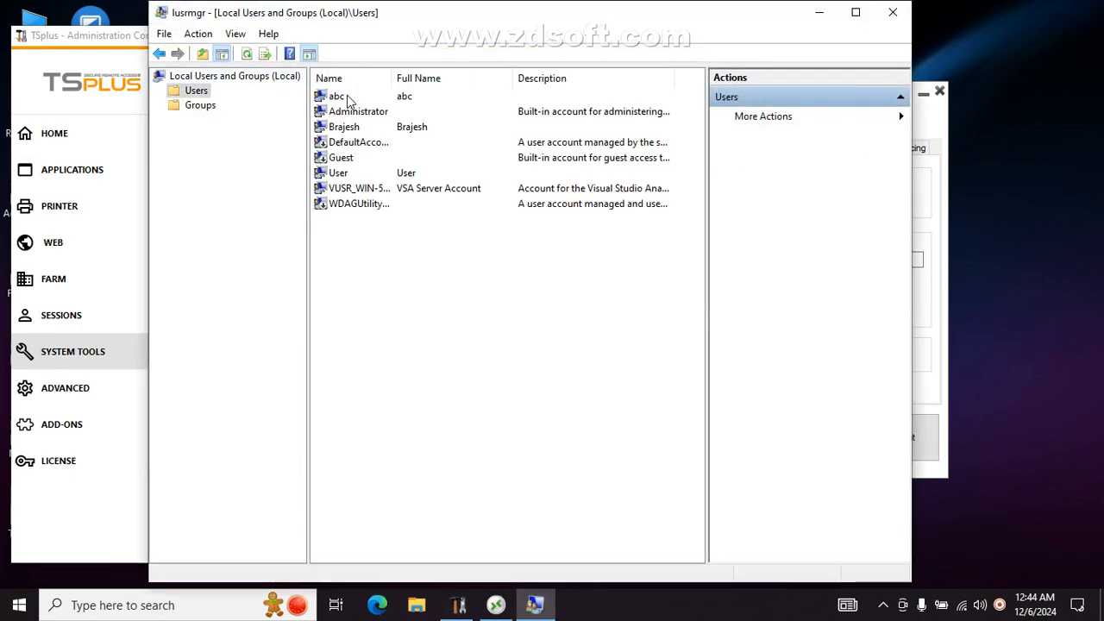
click(335, 98)
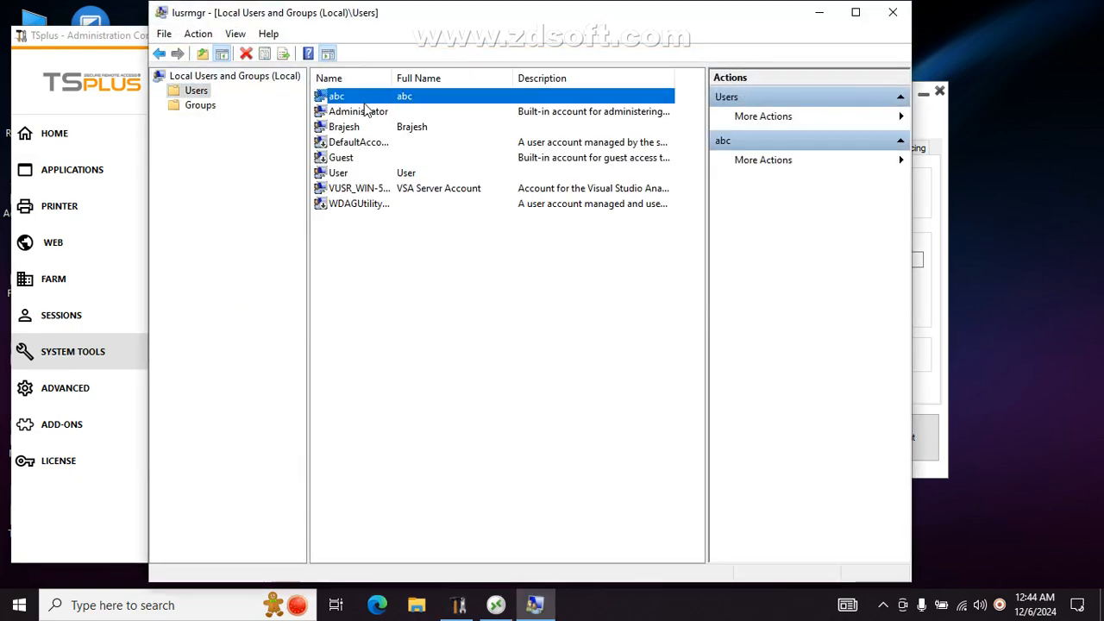
click(352, 128)
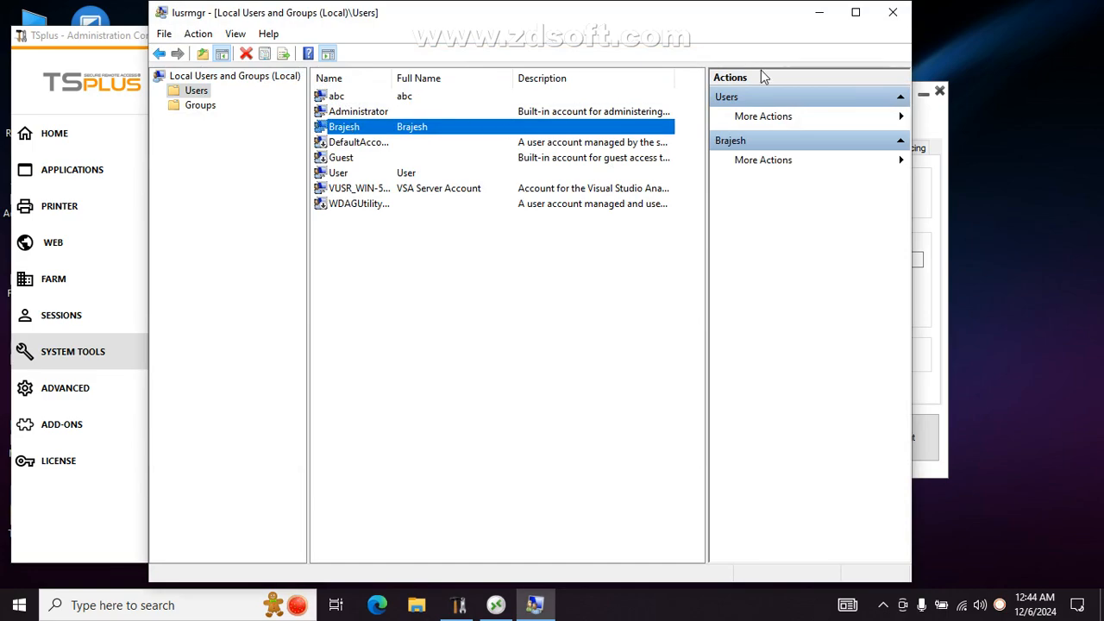
click(893, 17)
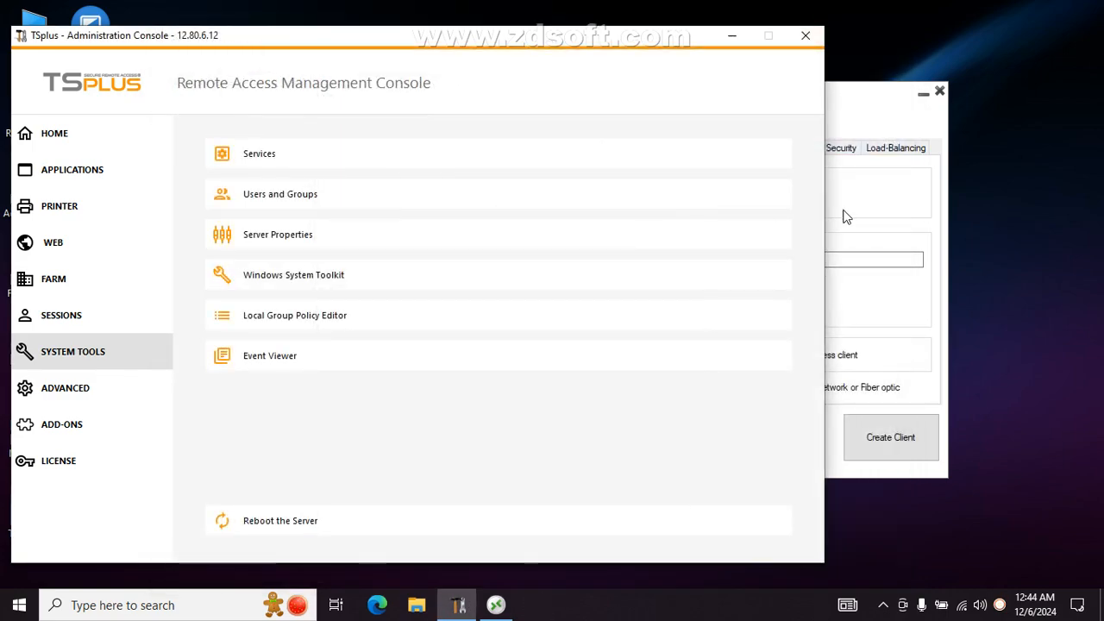
- Enter the user's logon name and password, and choose RemoteAPP client as the display mode
click(890, 193)
click(661, 259)
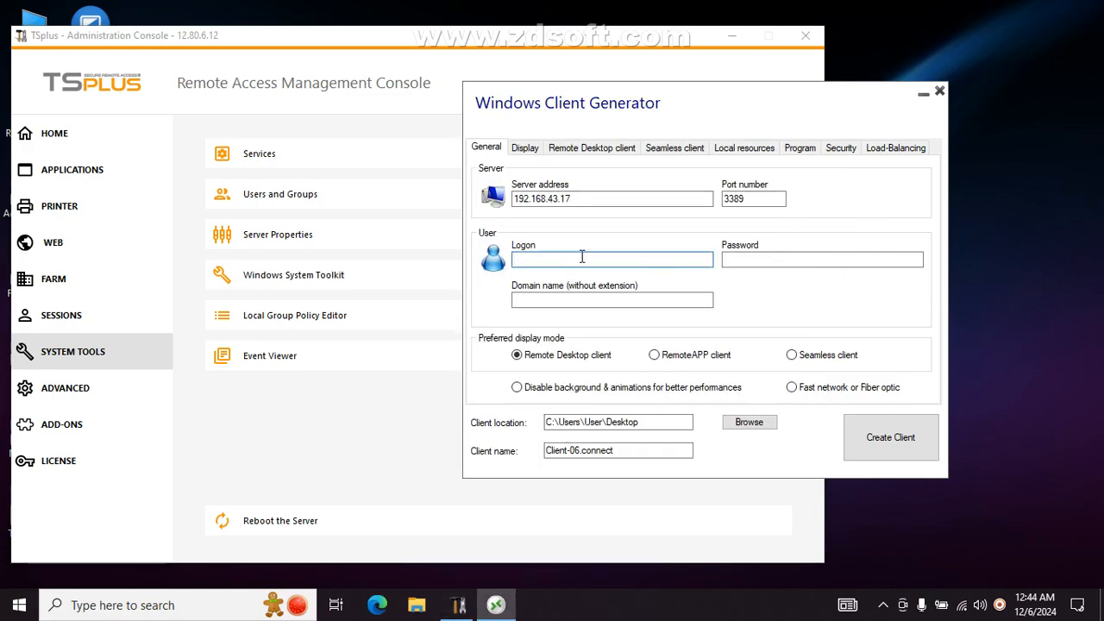
text(brajesh)
click(755, 260)
text(123)
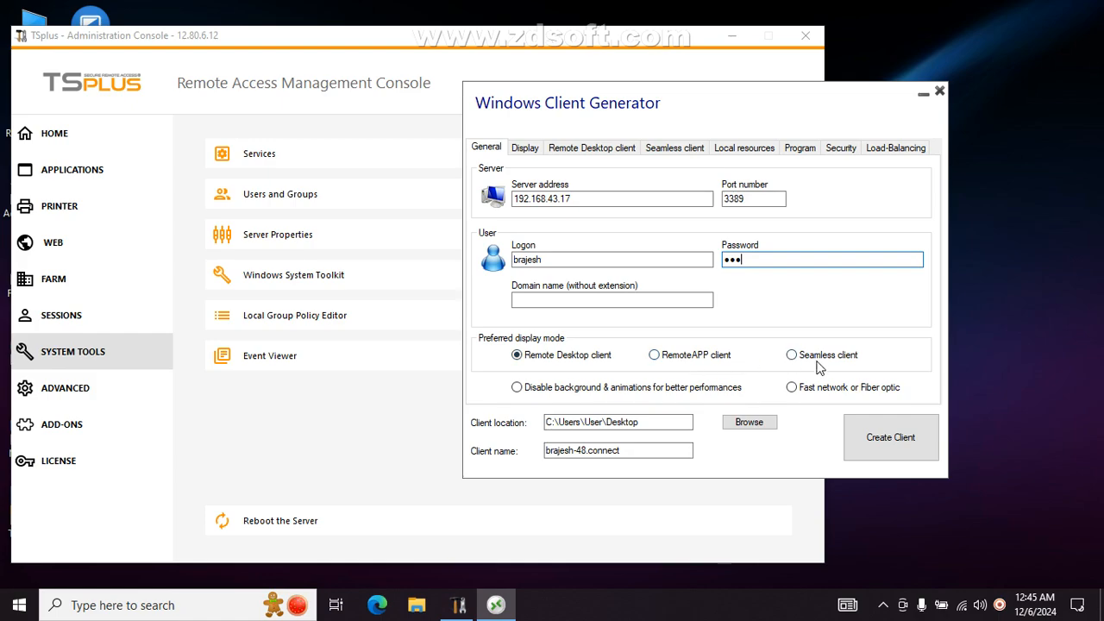
click(656, 356)
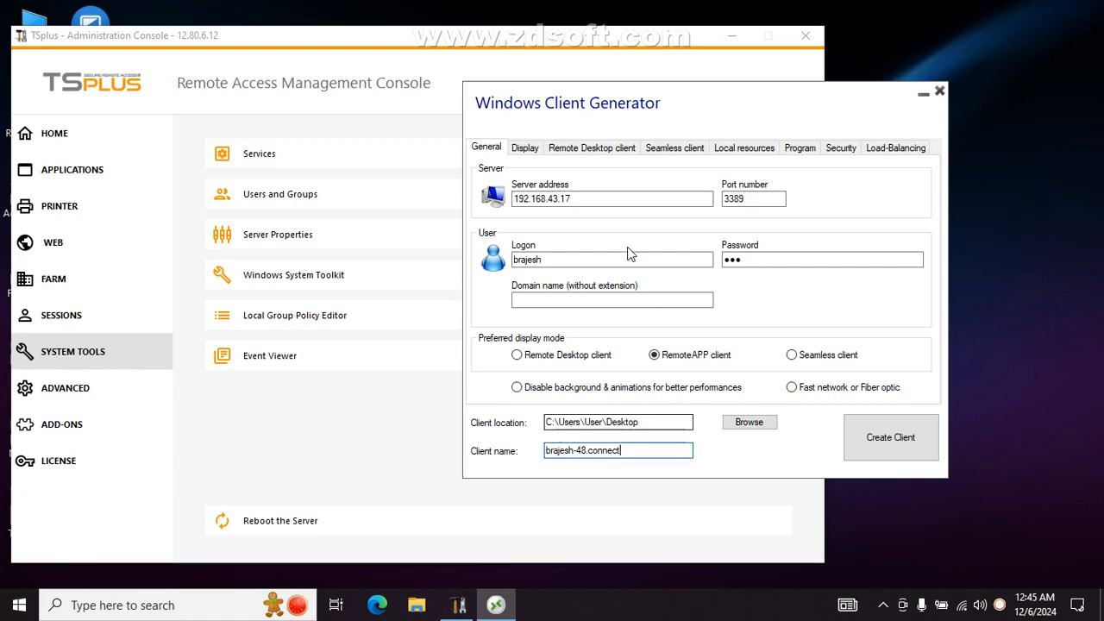
- Set the Remote Desktop client resolution to User screen size, then view Seamless client settings
click(528, 150)
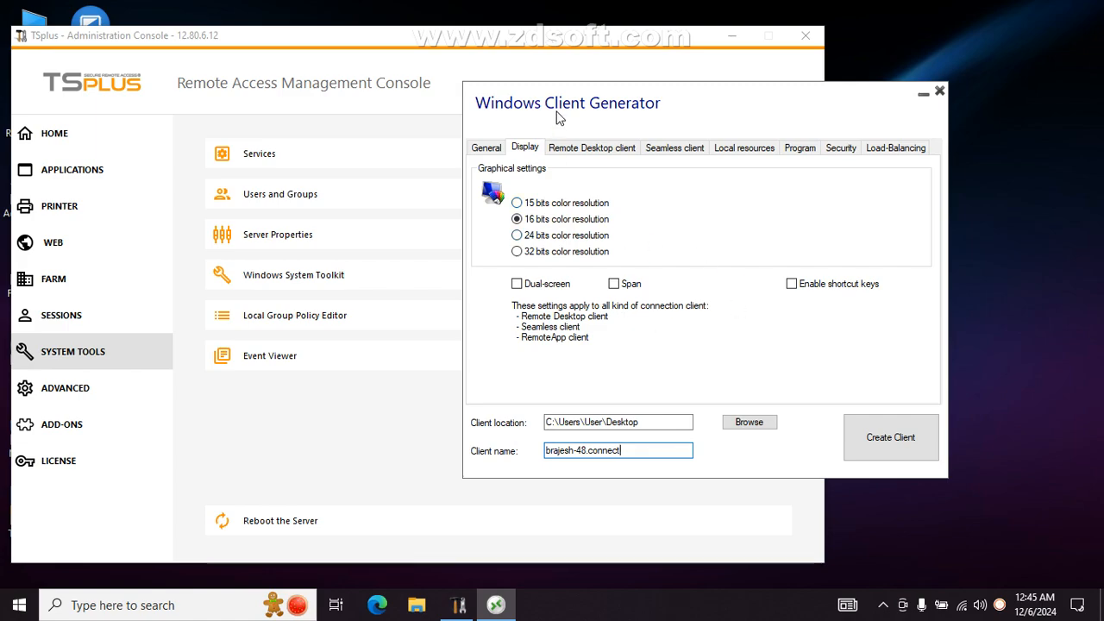
click(579, 153)
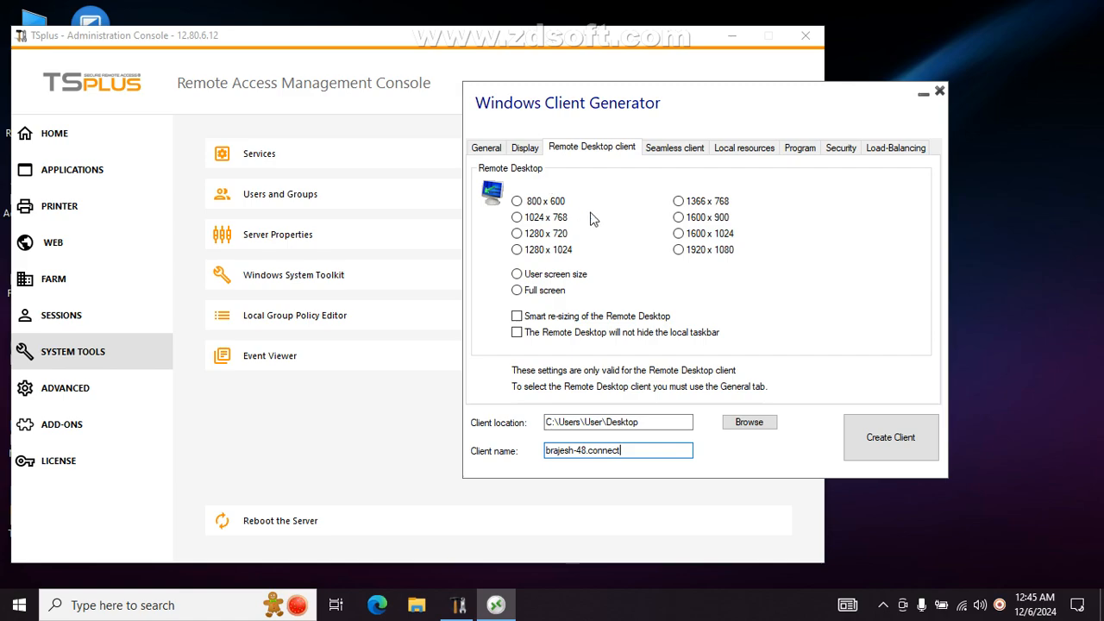
click(534, 281)
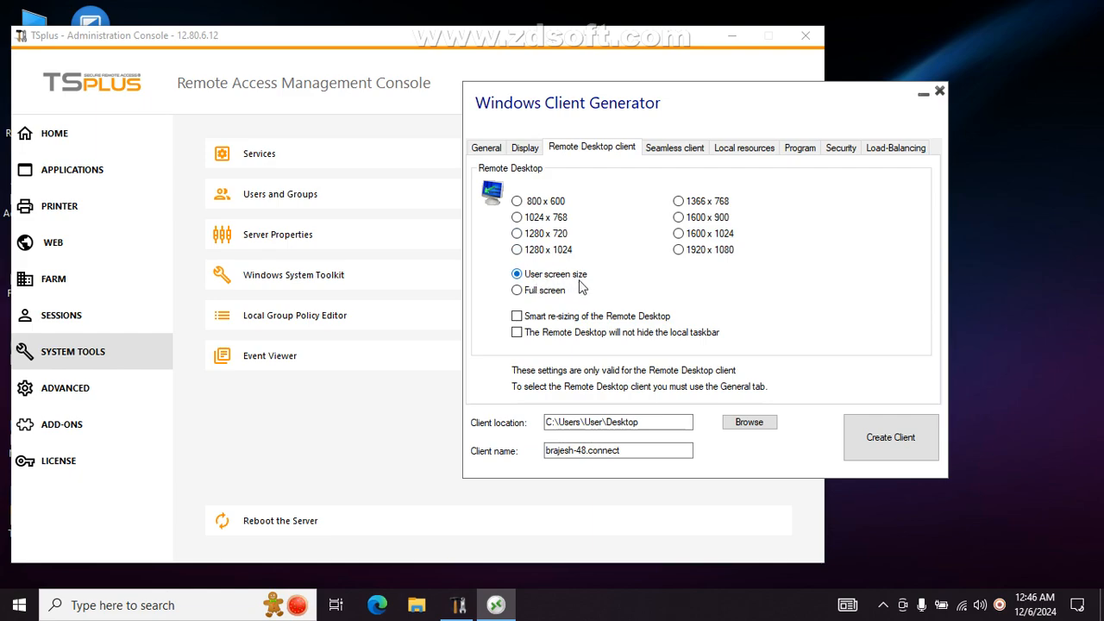
click(676, 150)
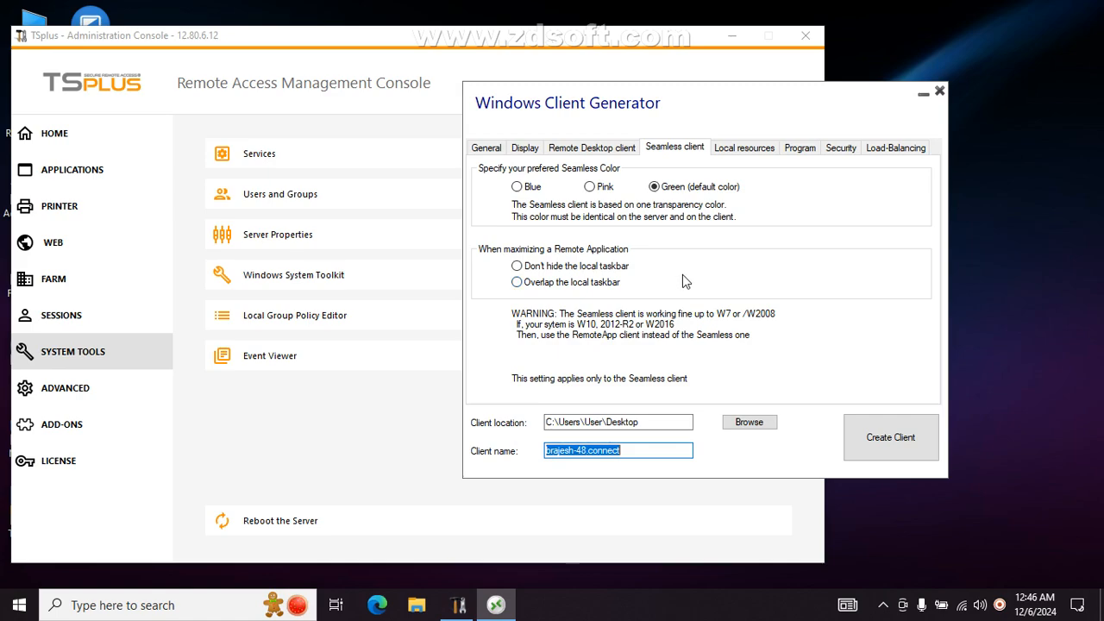
- Redirect disks, printers, COM ports, smart cards and USB devices, and print on the default printer
click(746, 152)
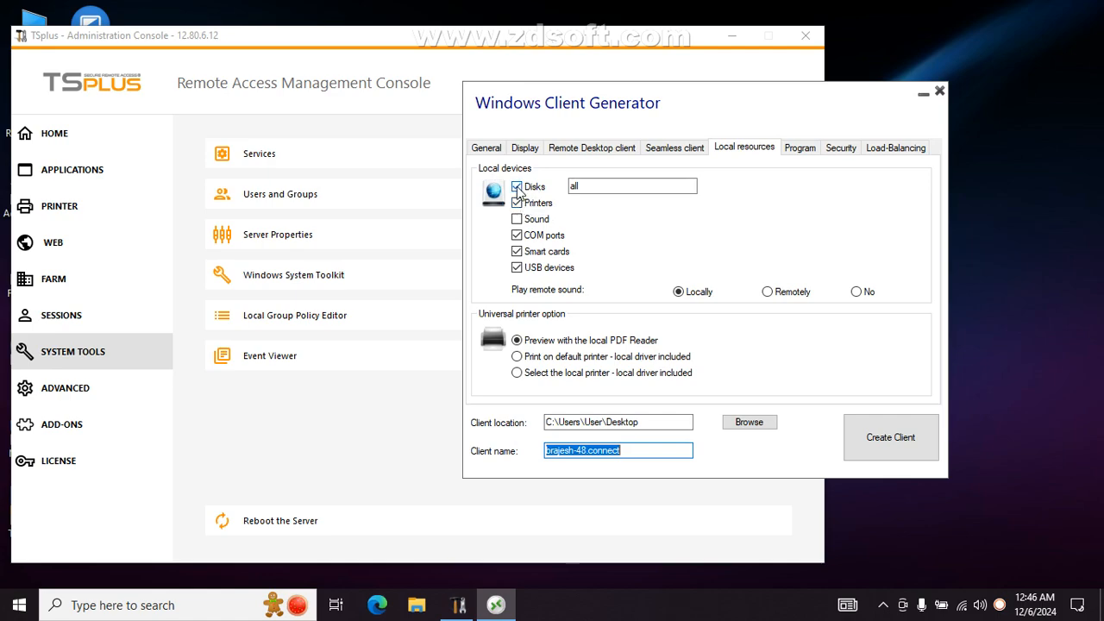
click(517, 187)
click(517, 187)
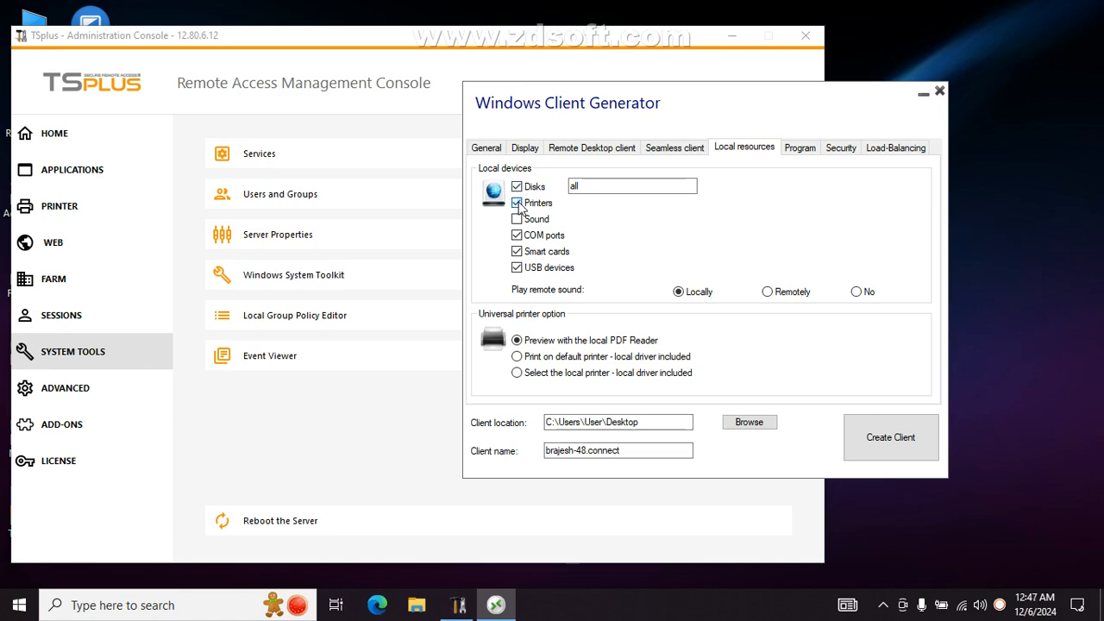
click(517, 203)
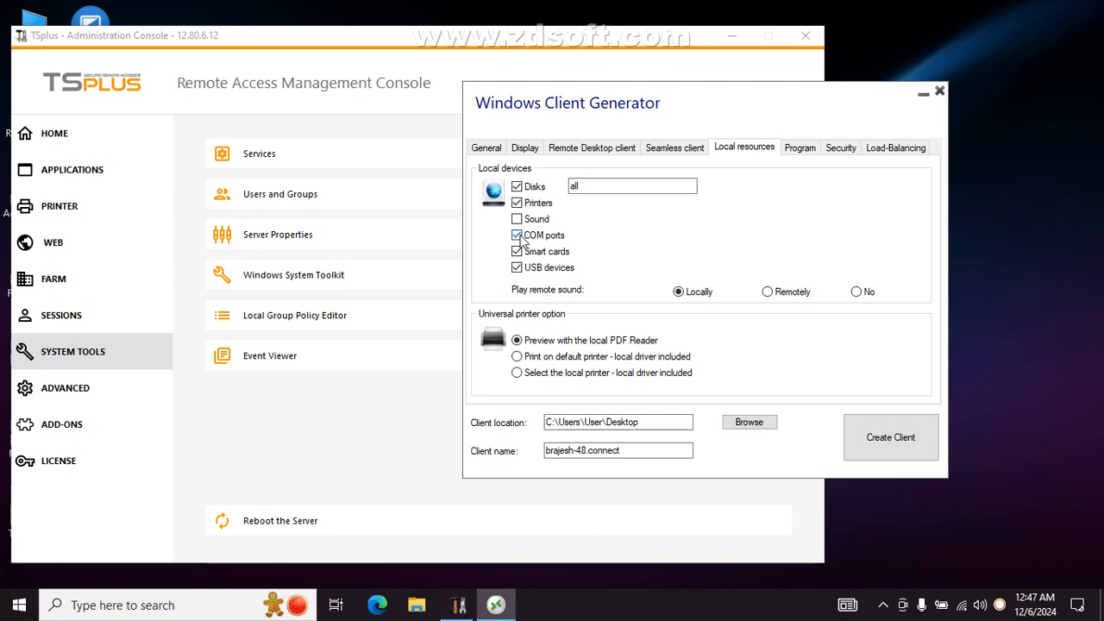
click(516, 237)
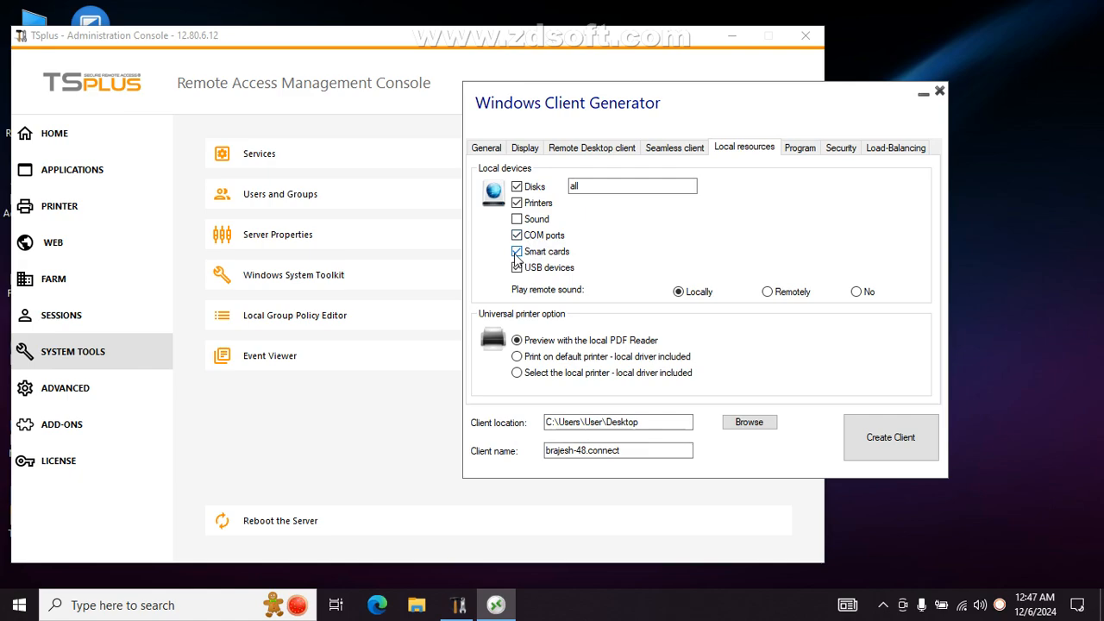
click(516, 252)
click(517, 269)
click(549, 358)
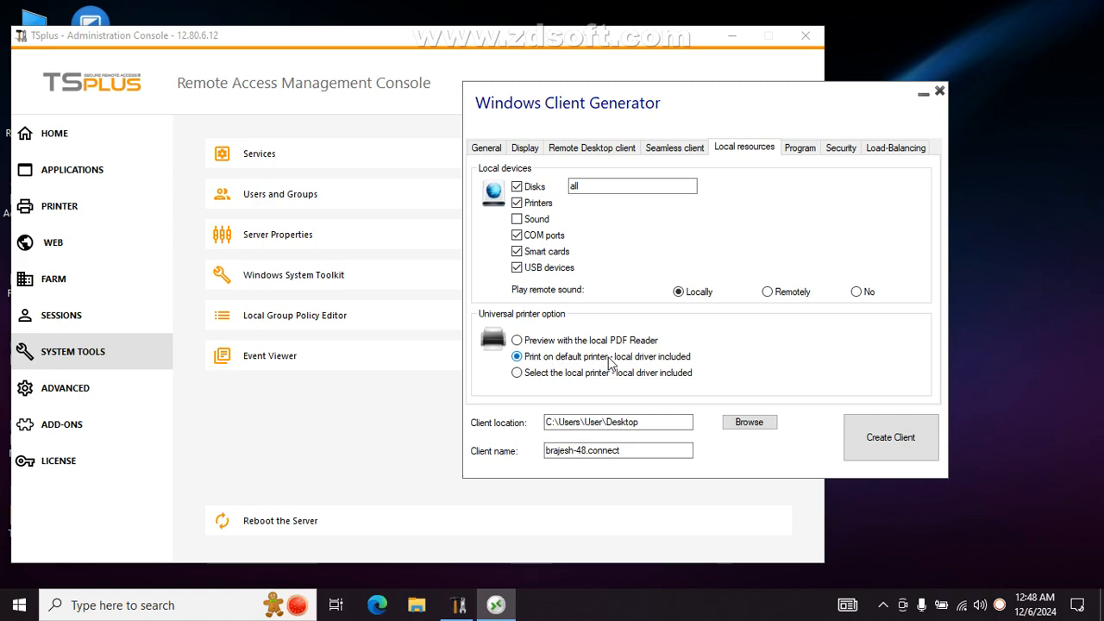
click(808, 150)
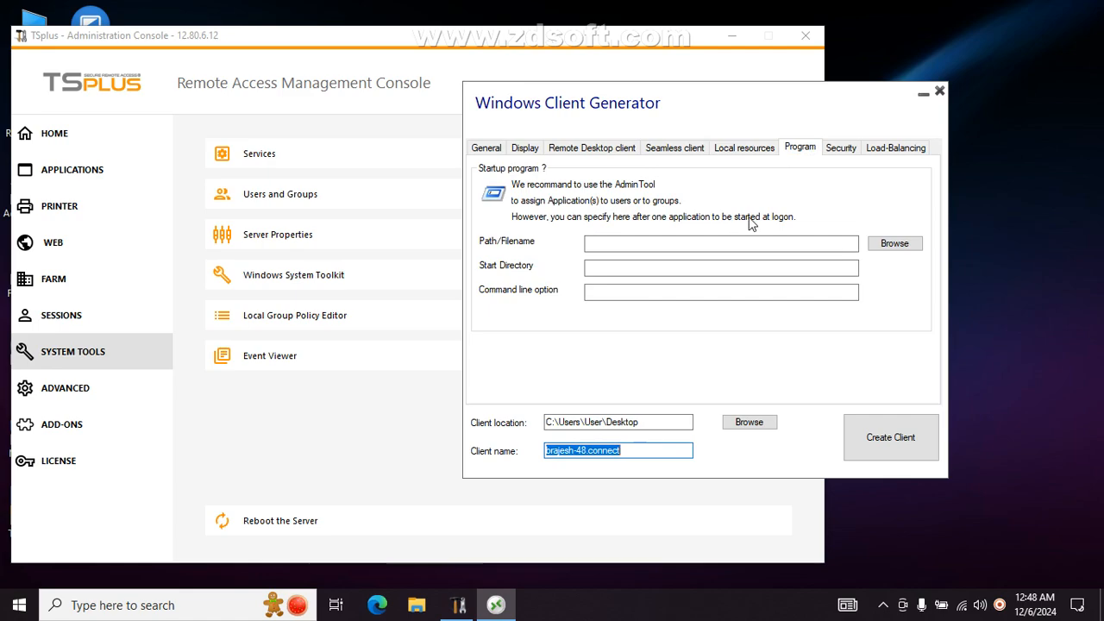
- Review the Security and Load-Balancing tabs, return to General and create the client
click(843, 153)
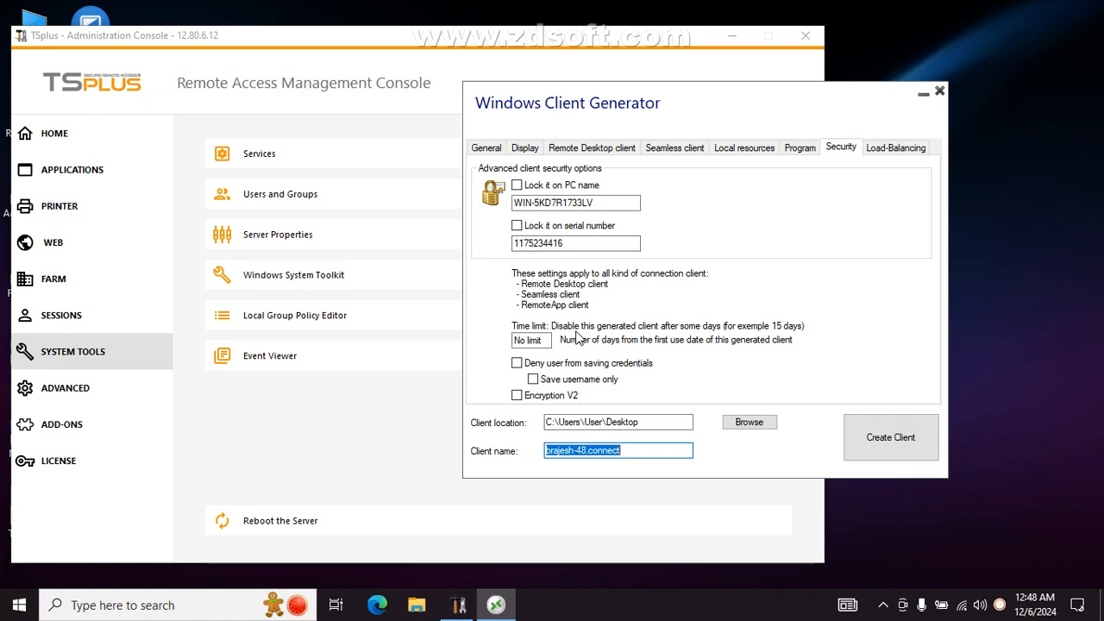
click(882, 151)
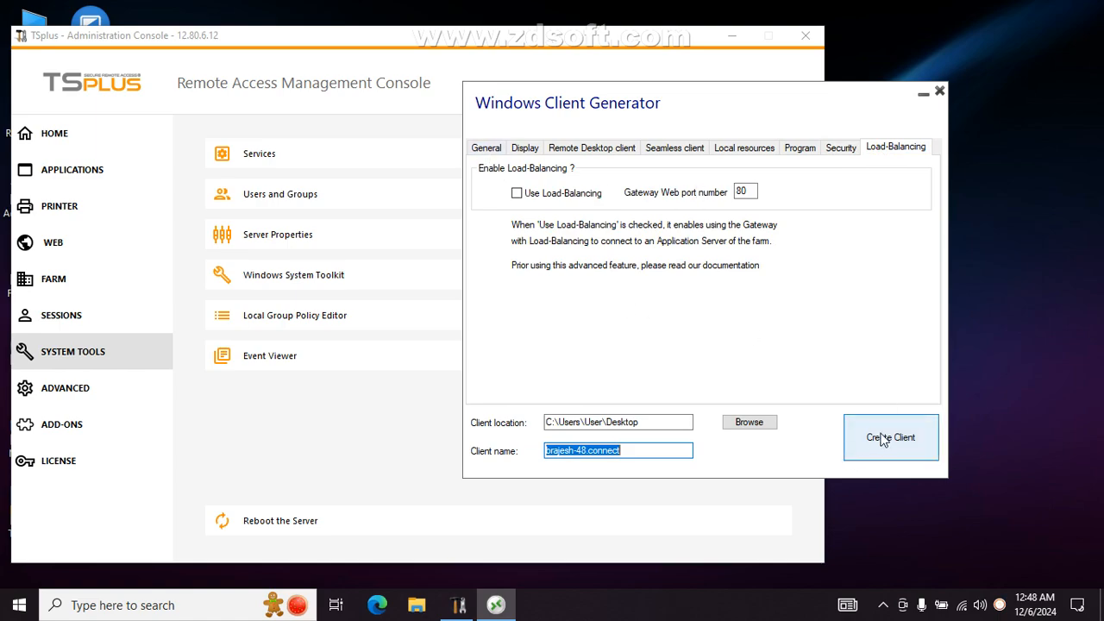
click(485, 155)
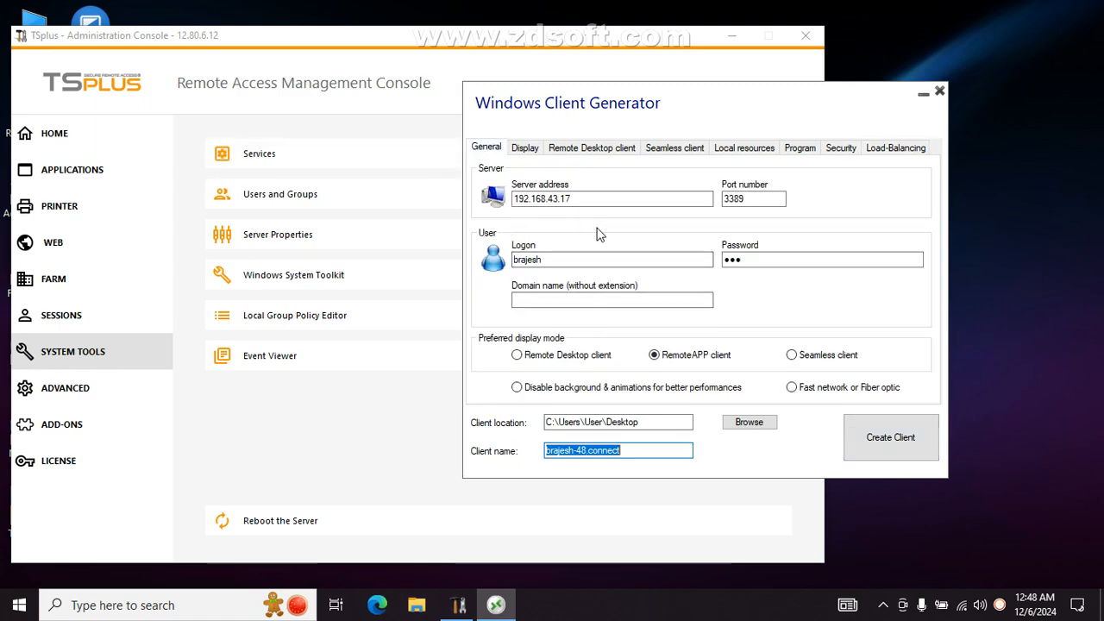
click(916, 442)
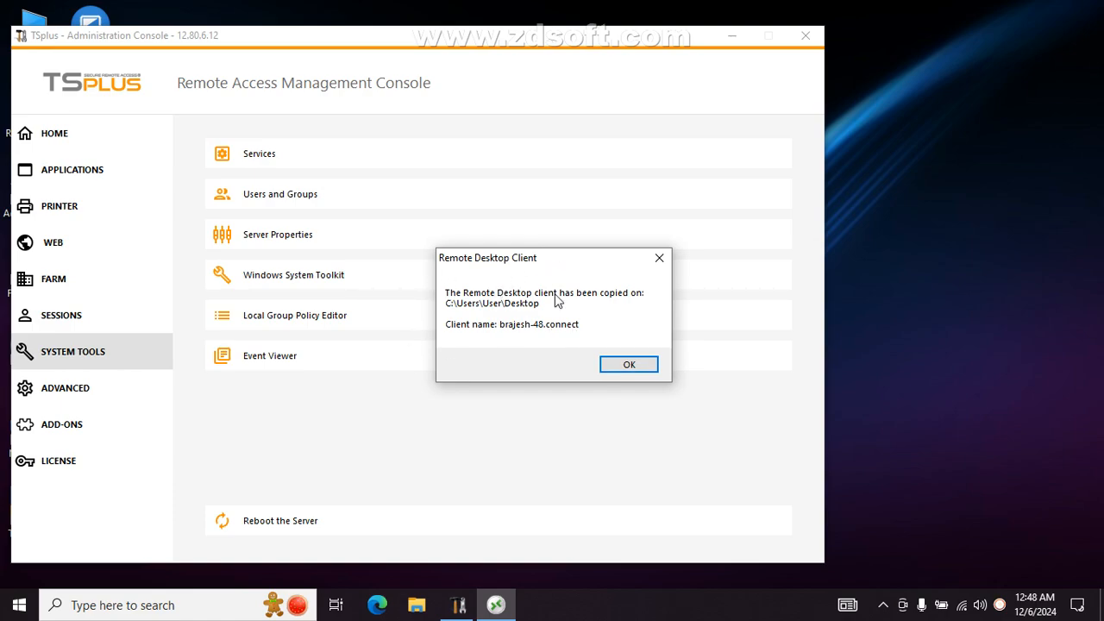
- Confirm the client file was saved to the Desktop, decline another, and return to Home
click(630, 367)
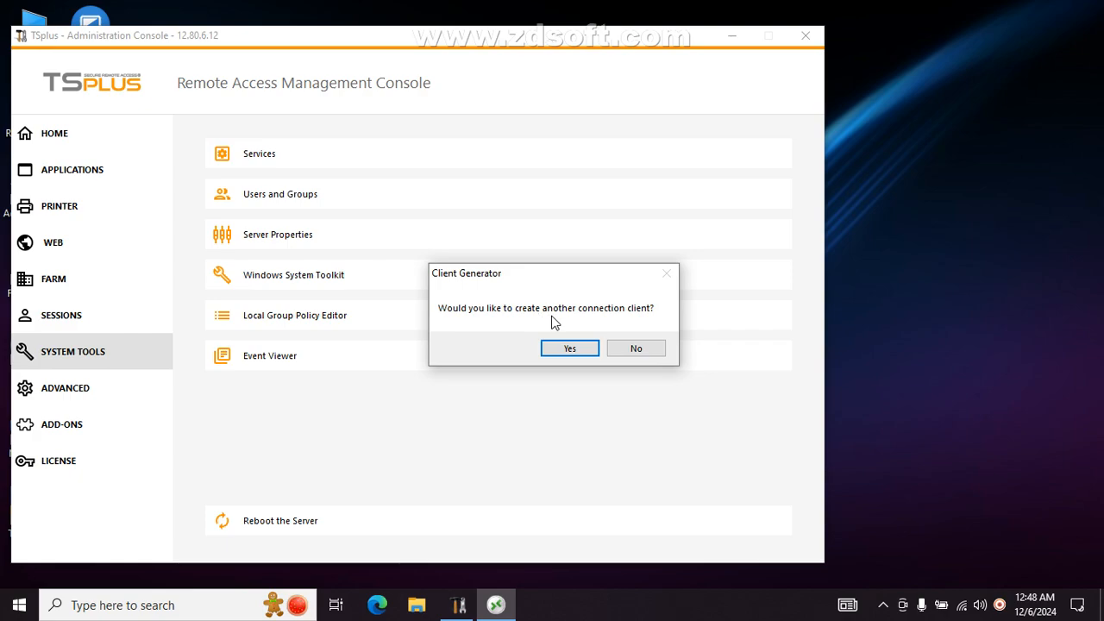
click(646, 348)
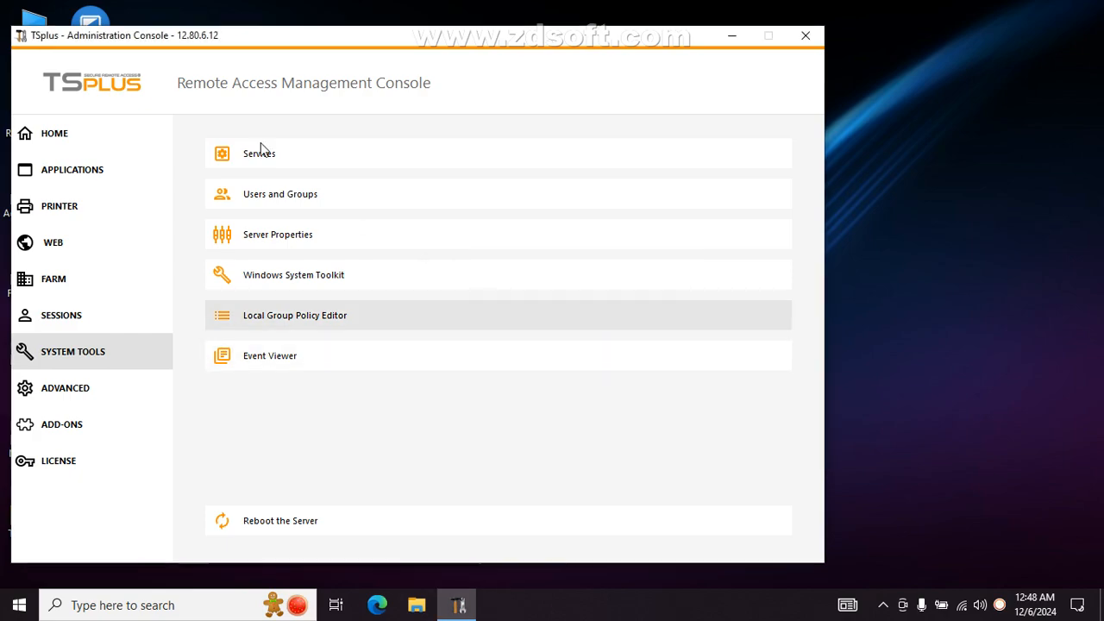
click(97, 136)
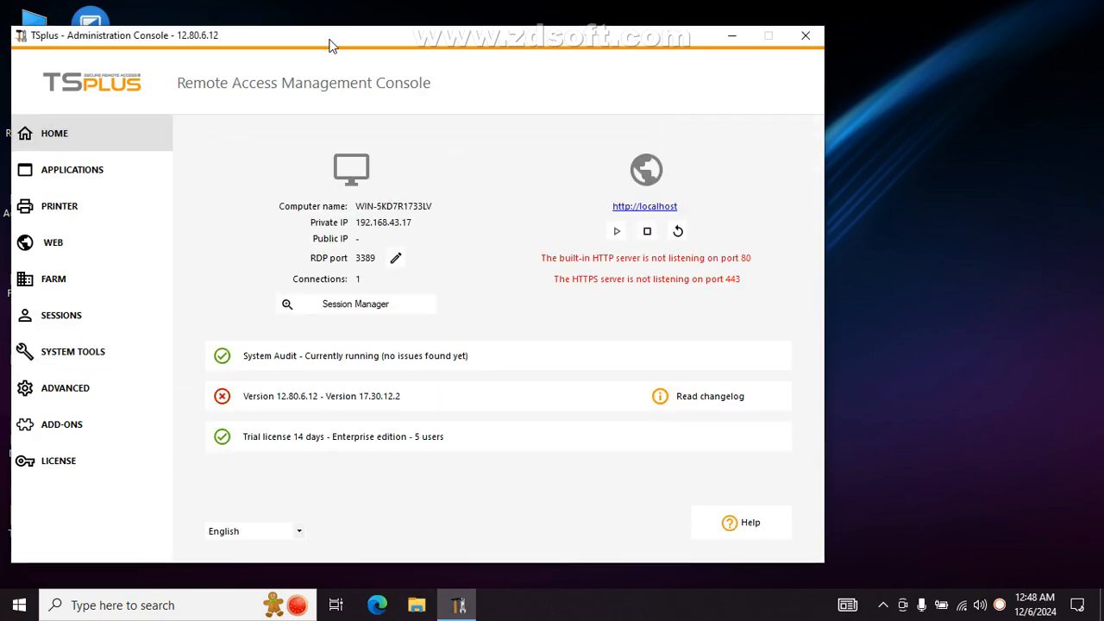
drag(330, 44, 598, 50)
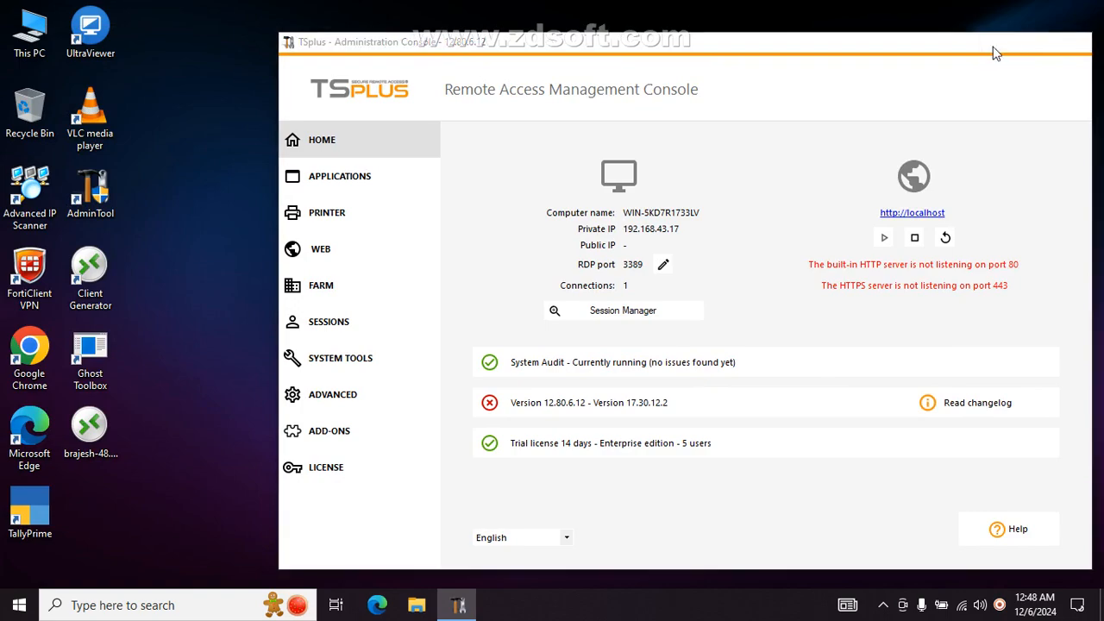
- Minimise the console and launch the new .connect client file from the desktop
click(997, 45)
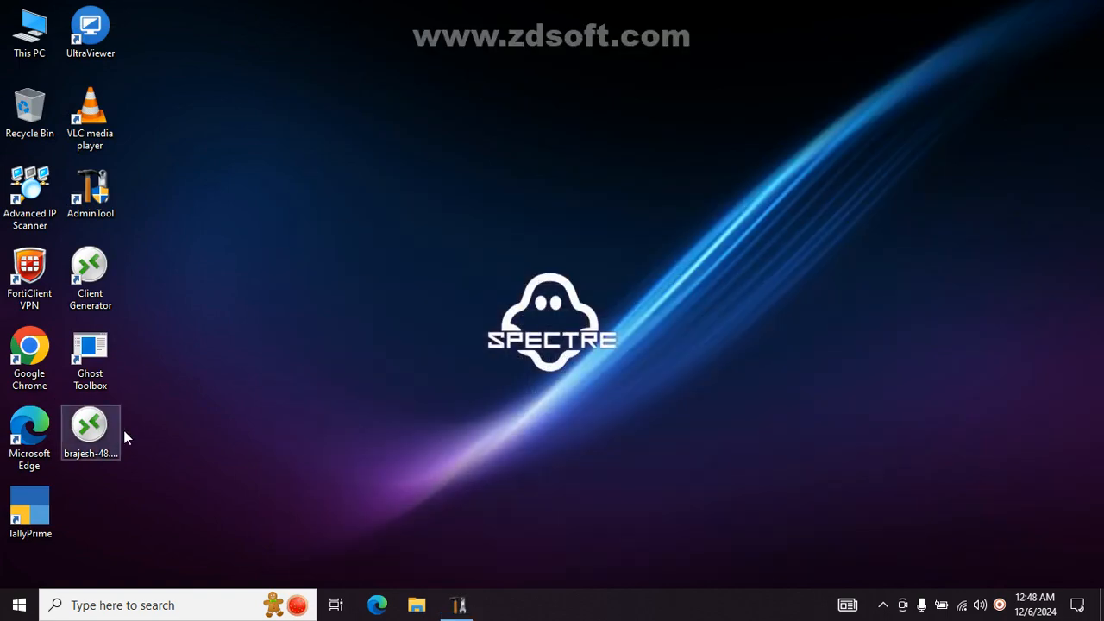
double_click(99, 425)
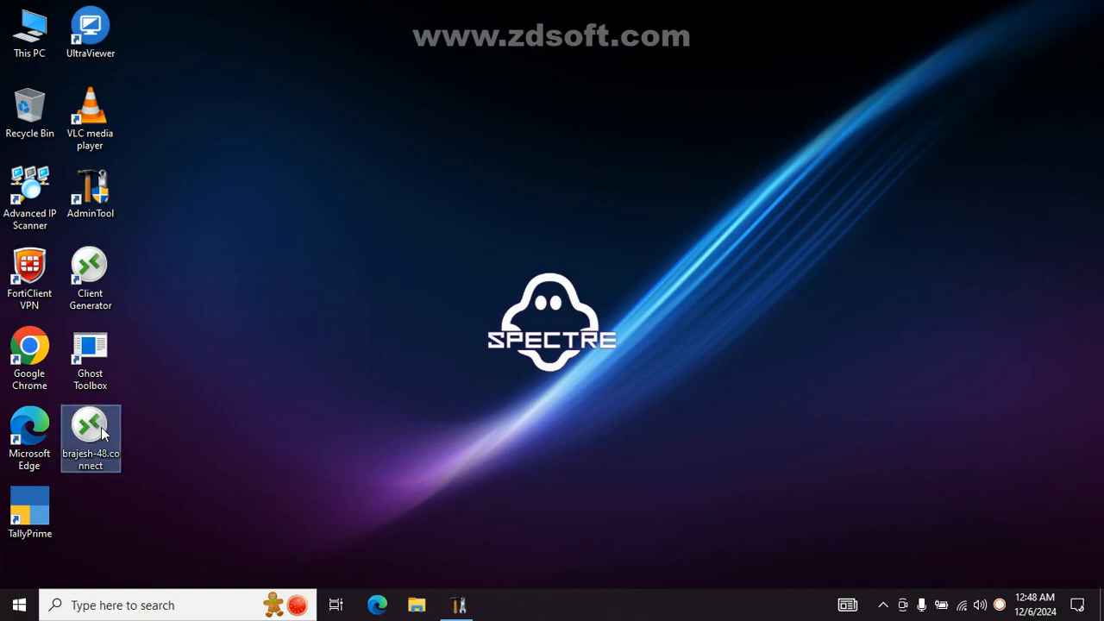
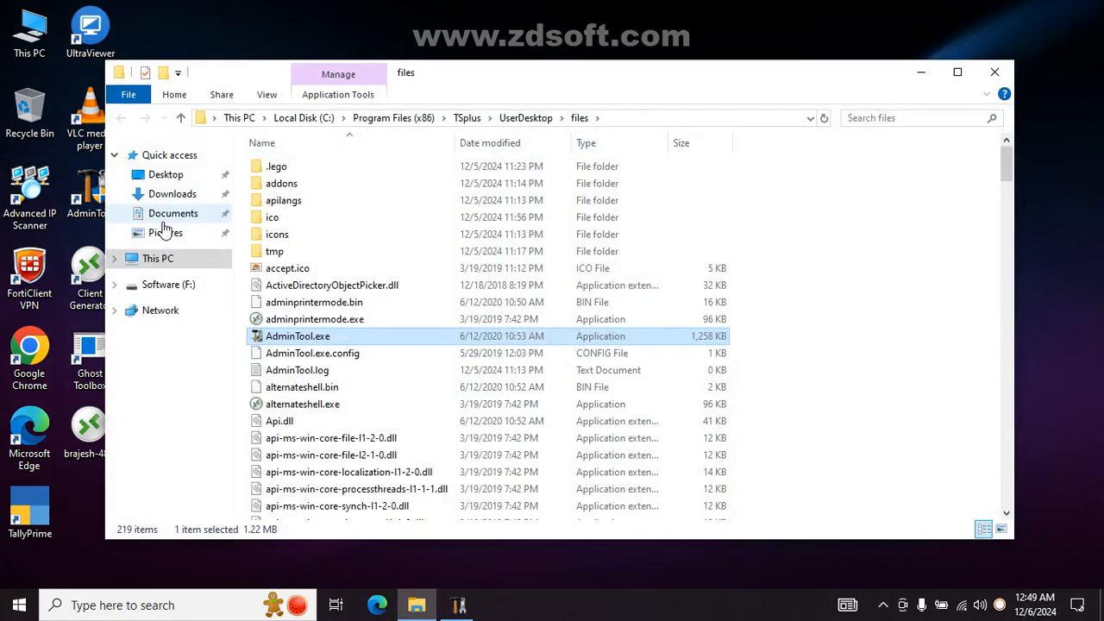
- Find Setup-ConnectionClient.exe in the TSplus Clients\WindowsClient folder, then close that window
click(507, 118)
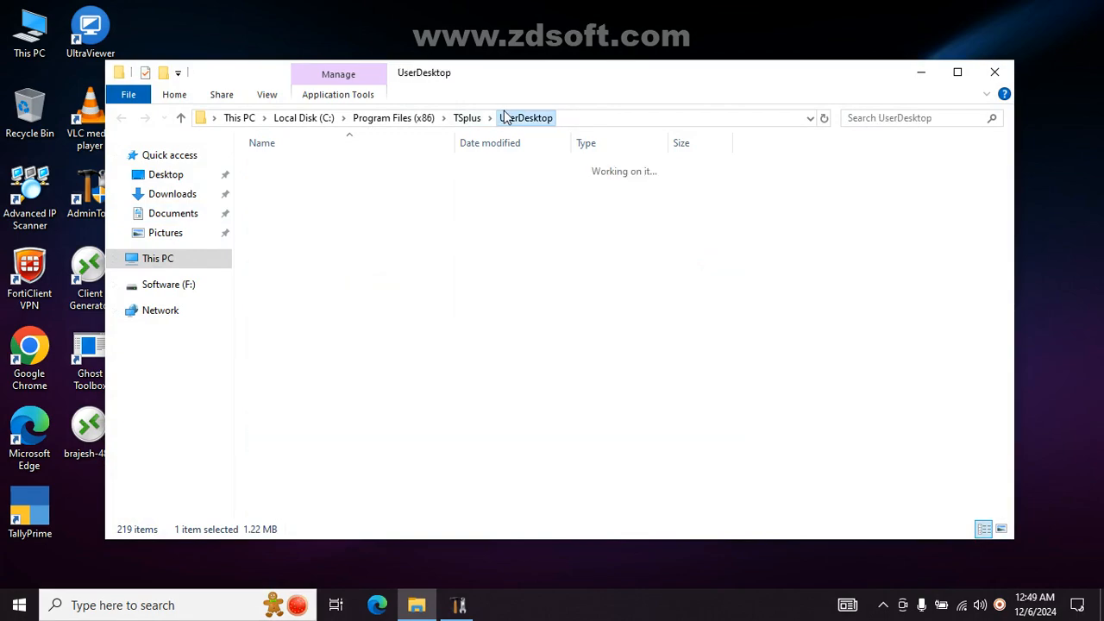
click(461, 119)
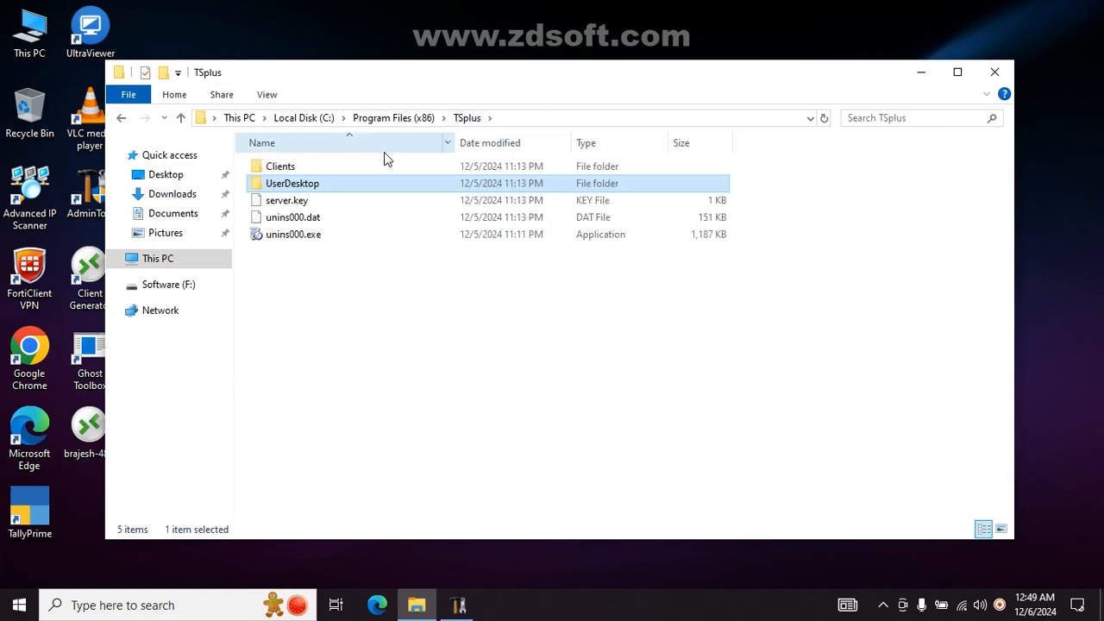
double_click(291, 167)
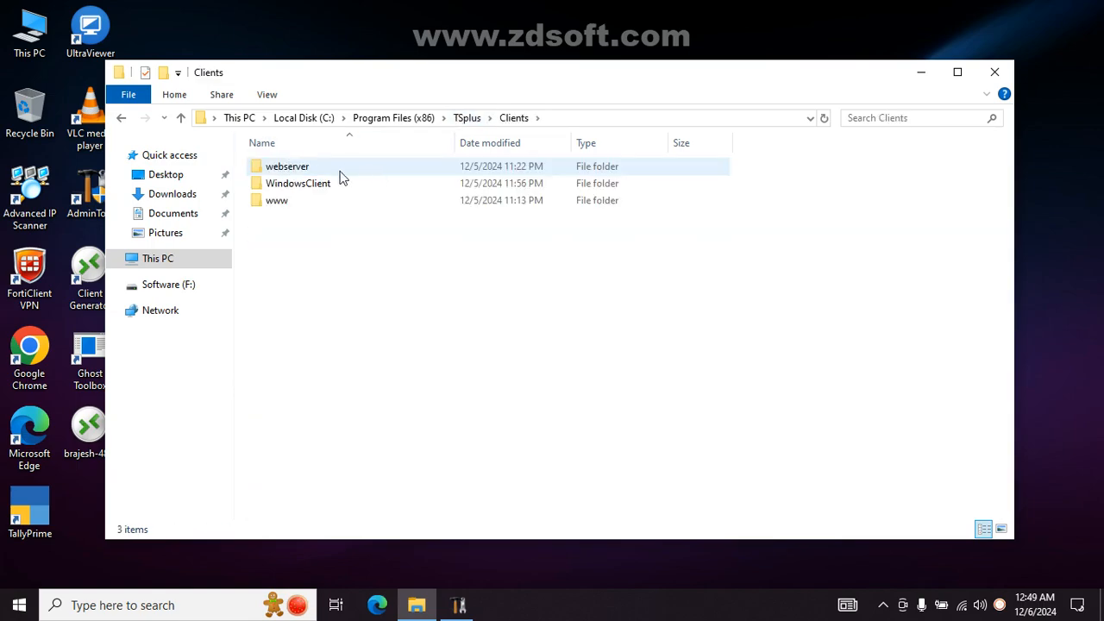
double_click(307, 184)
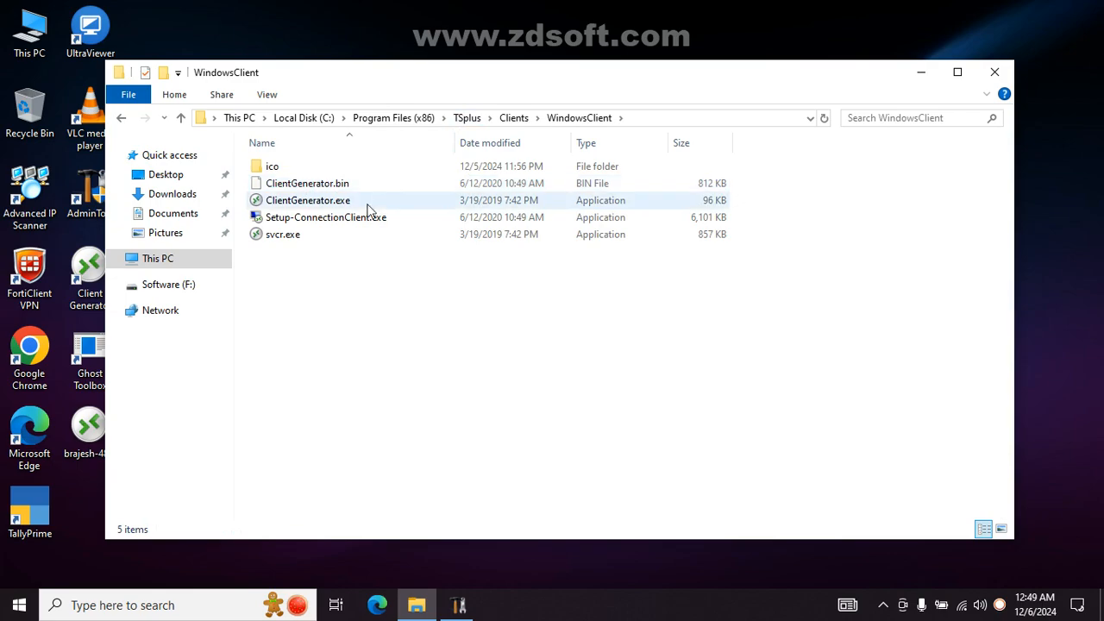
click(336, 219)
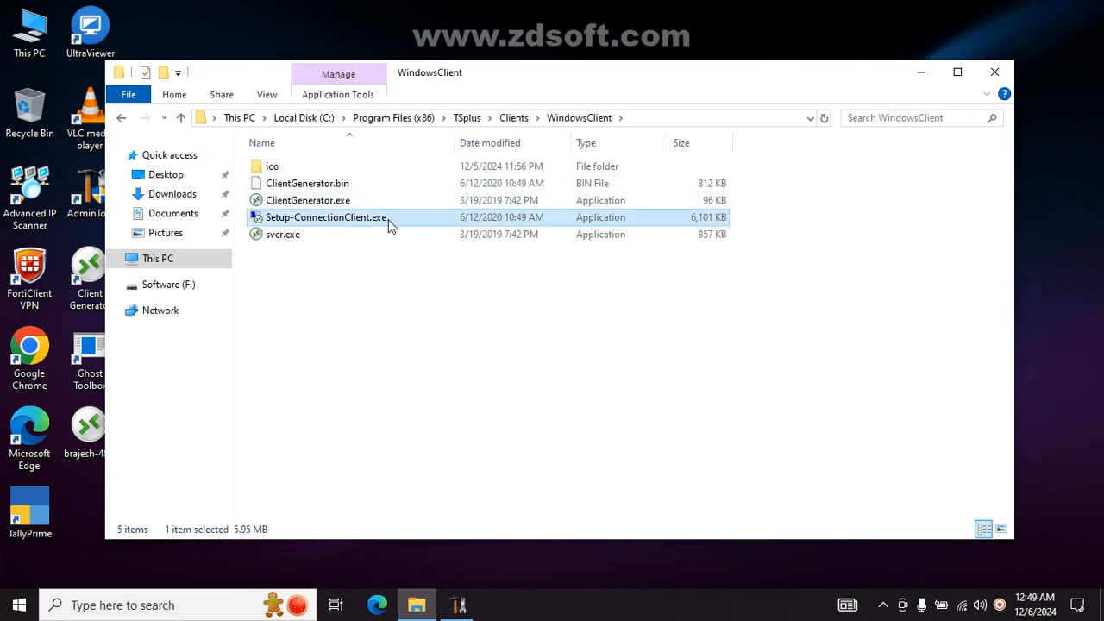
click(989, 78)
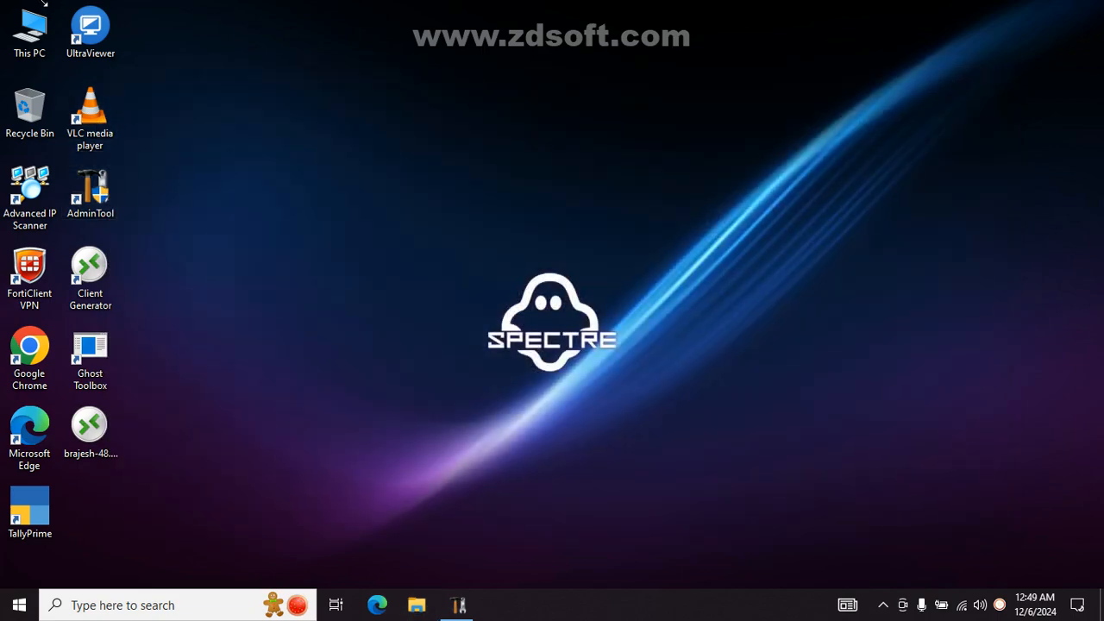
- Browse from This PC to C:\Program Files (x86)\TSplus\Clients\WindowsClient
double_click(30, 37)
double_click(375, 193)
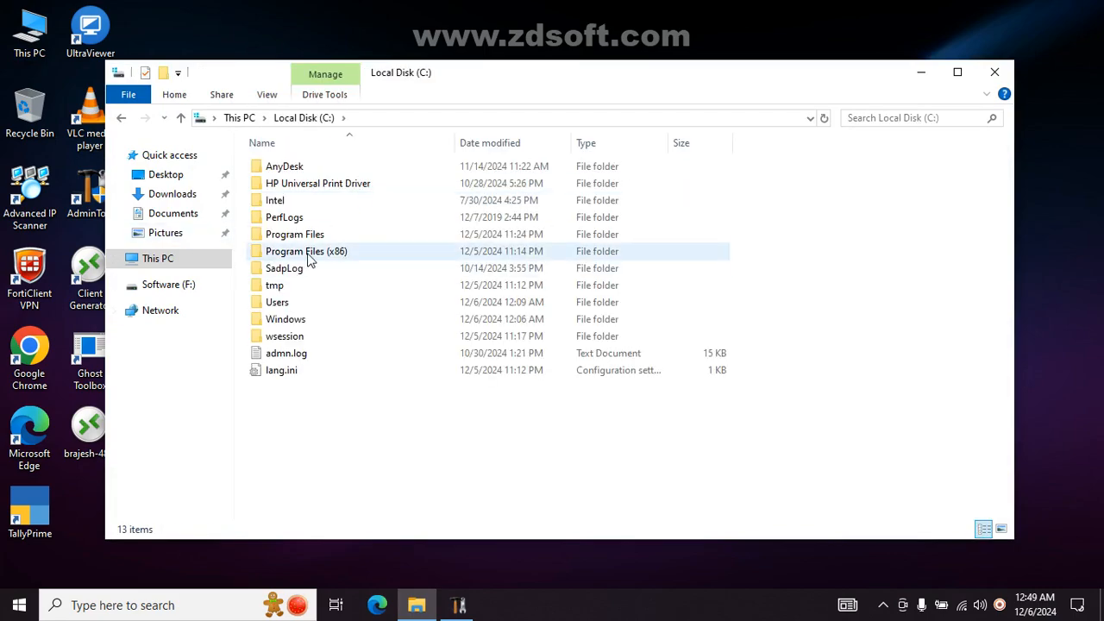
double_click(307, 254)
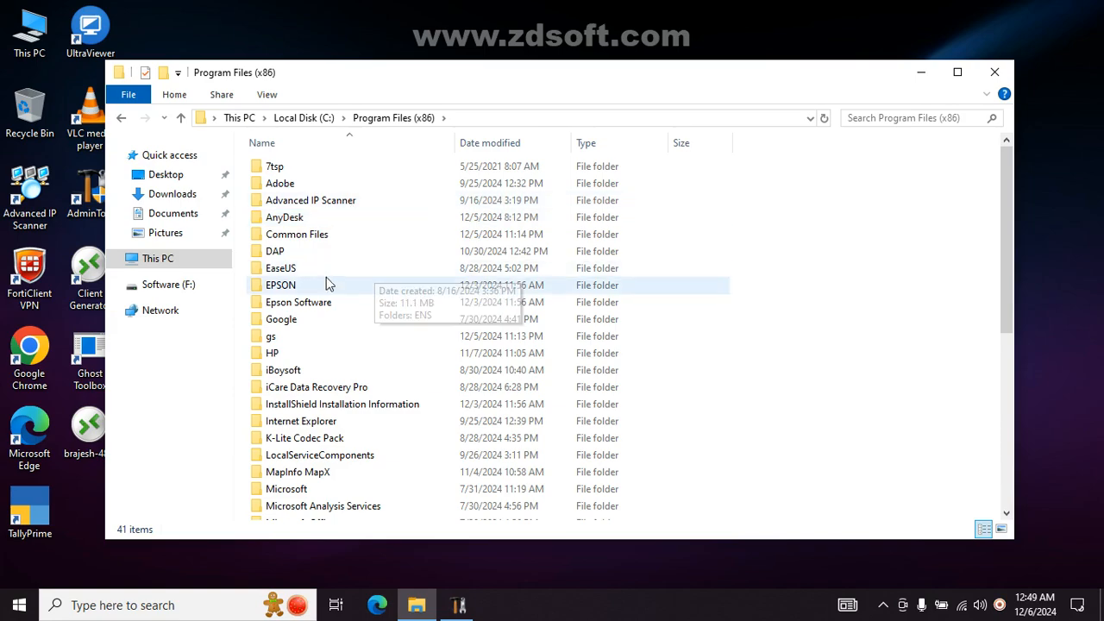
key(t)
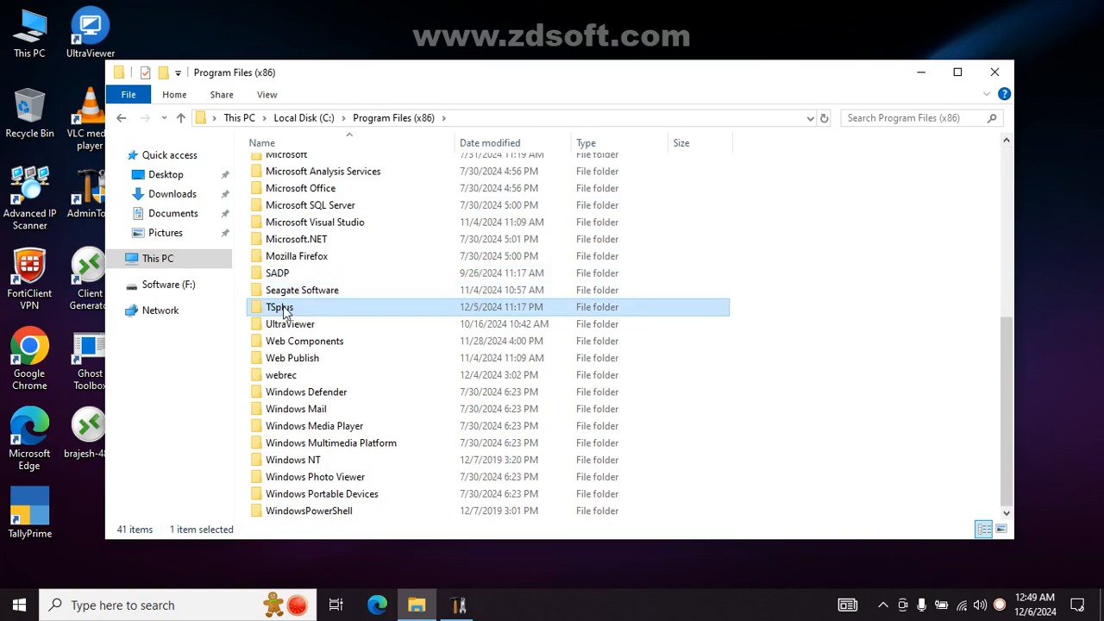
double_click(287, 309)
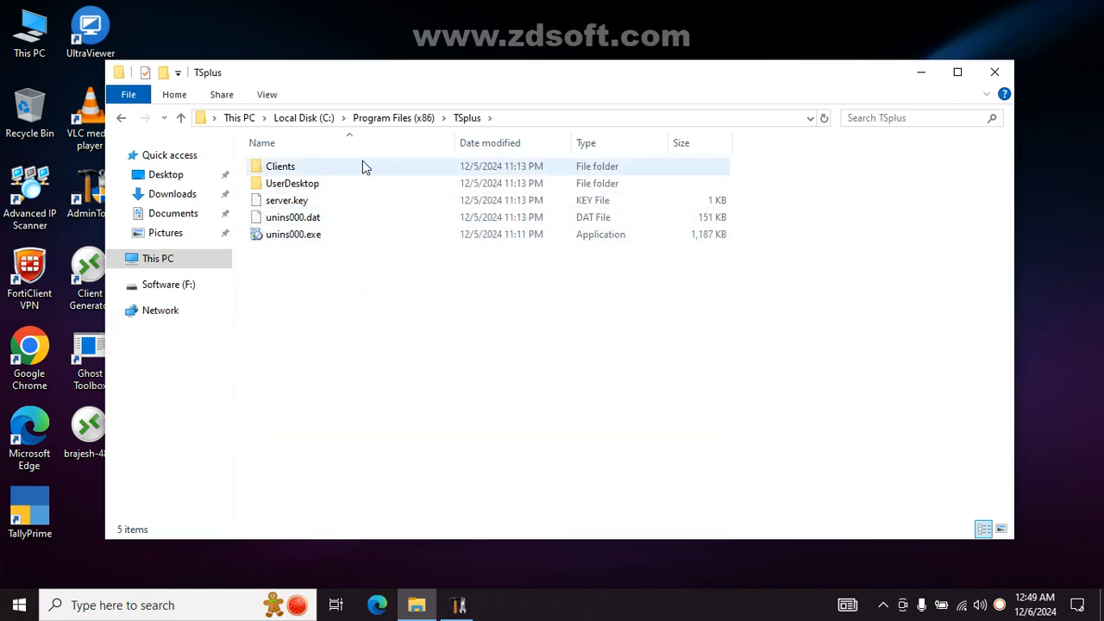
double_click(313, 170)
double_click(317, 184)
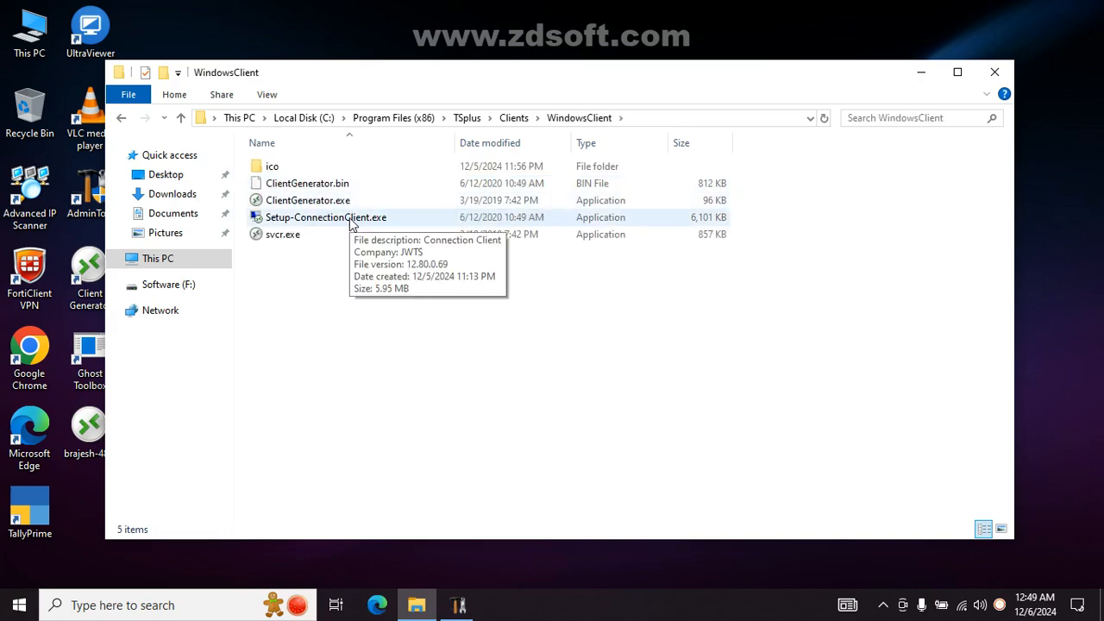
- Copy Setup-ConnectionClient.exe to the clipboard and close File Explorer
right_click(352, 223)
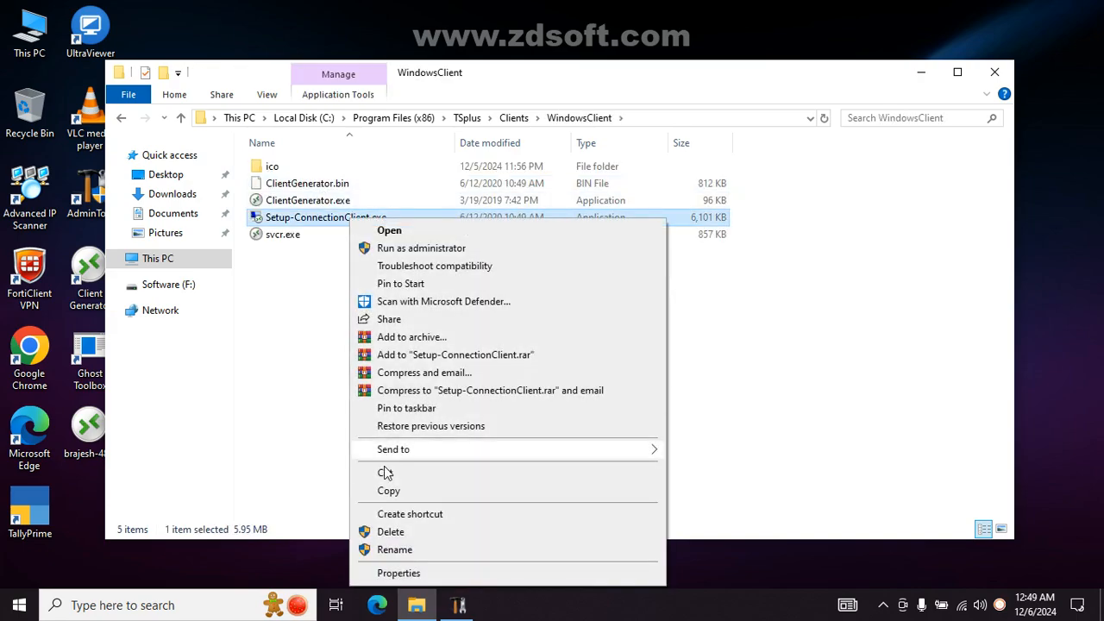
click(389, 491)
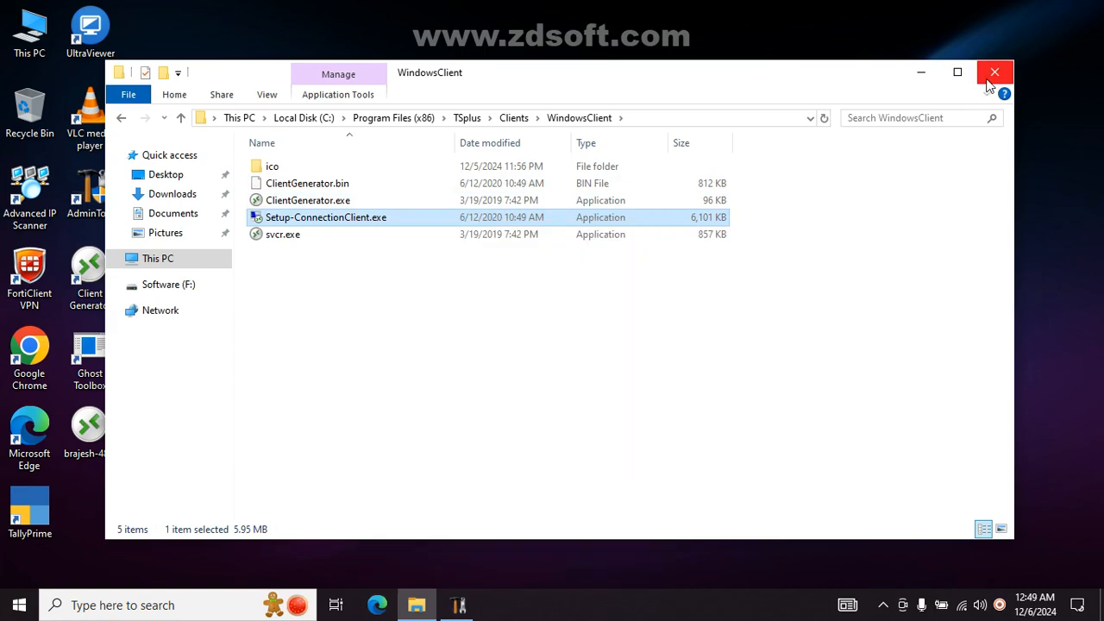
click(994, 72)
right_click(376, 256)
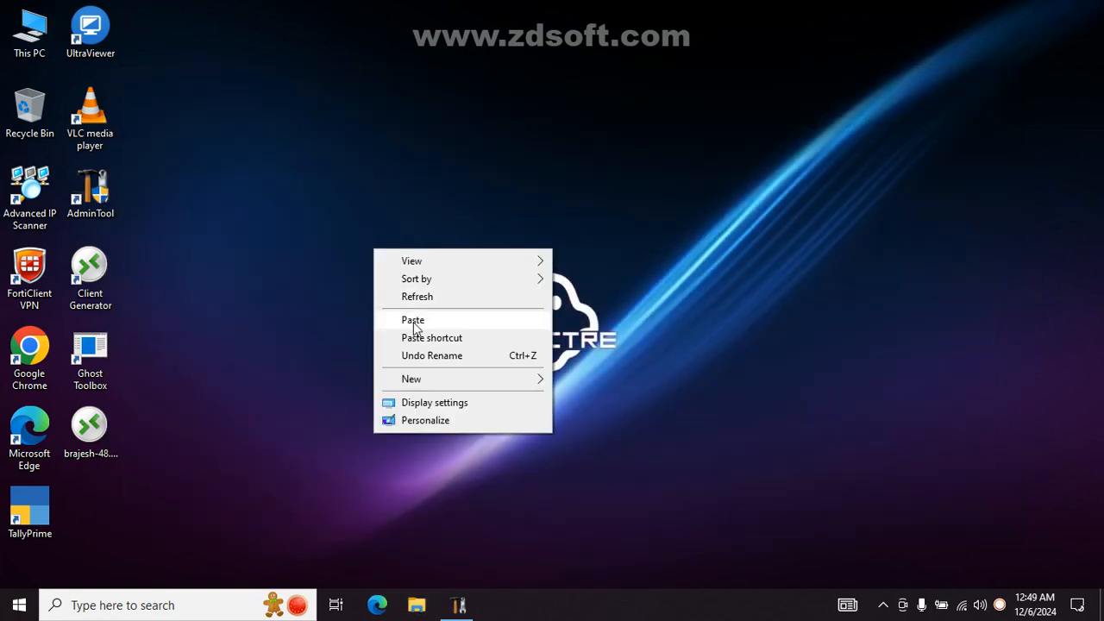
- Paste Setup-ConnectionClient.exe onto the desktop and run it to install Connection Client 12.80.0.69
click(413, 320)
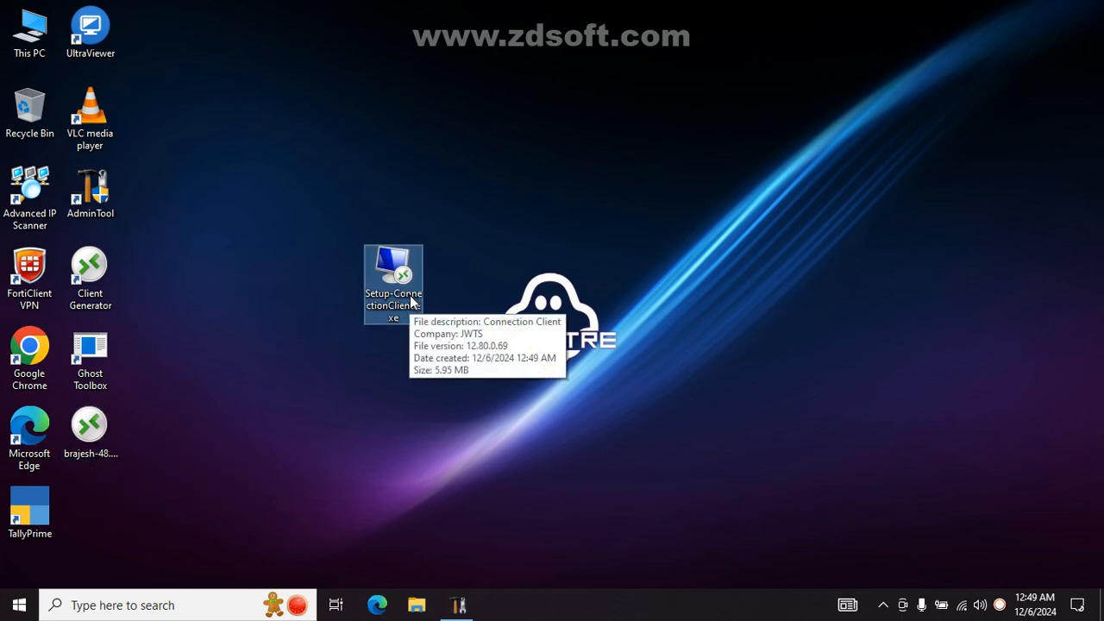
double_click(399, 294)
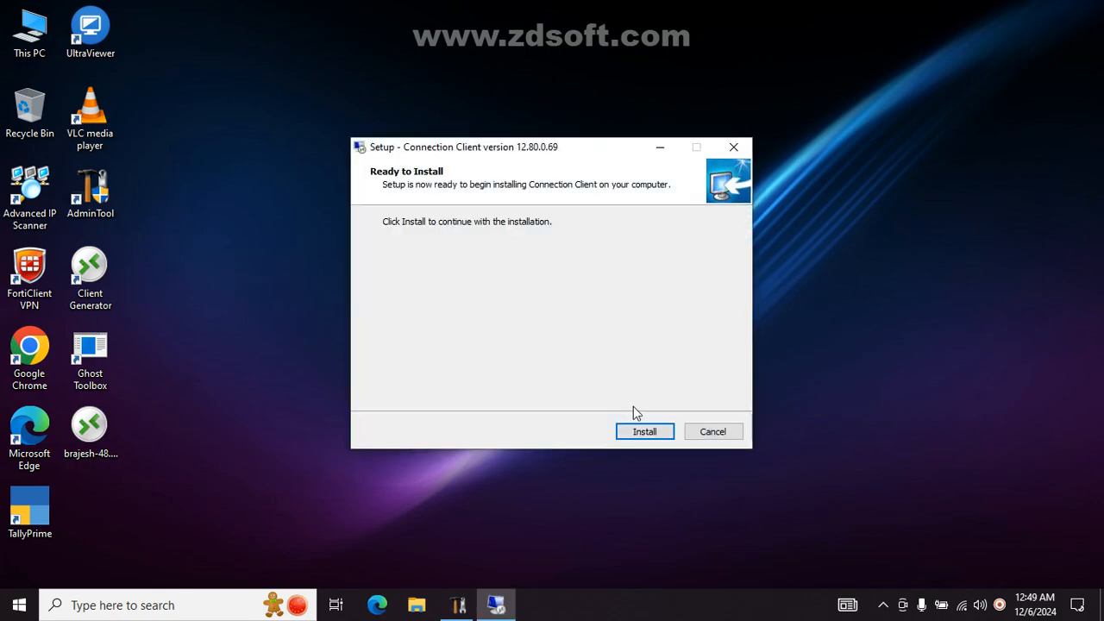
click(634, 432)
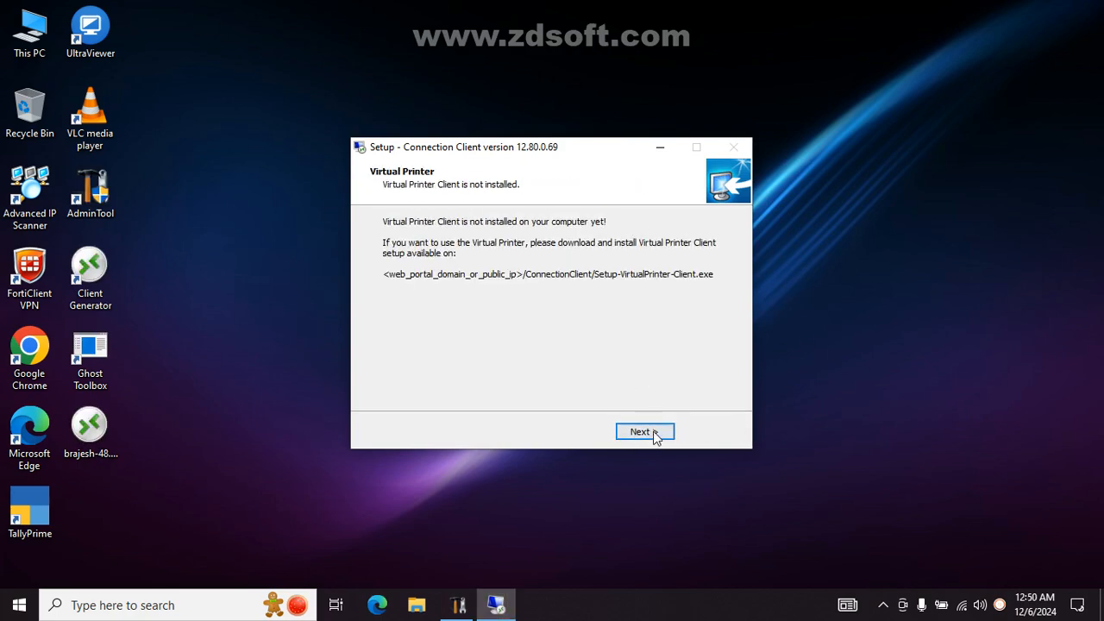
click(653, 433)
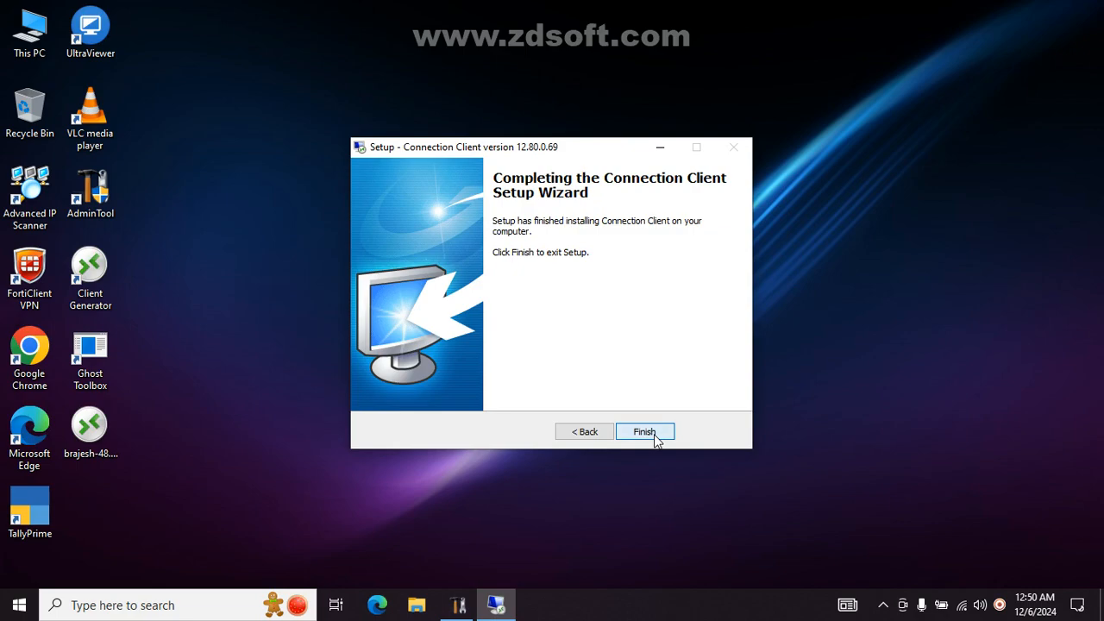
click(653, 434)
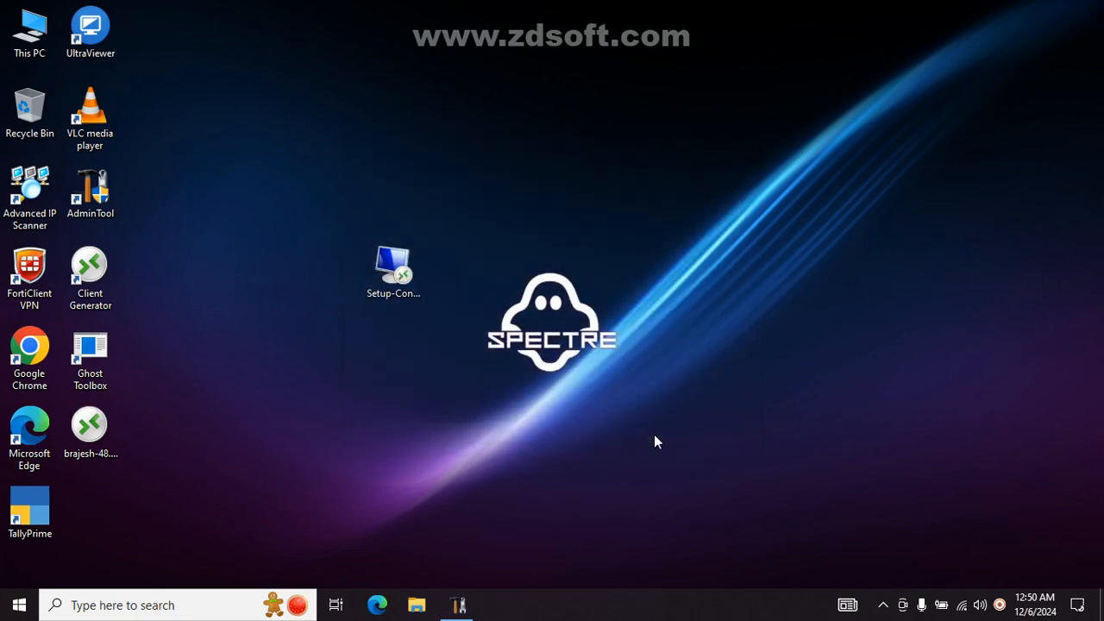
click(92, 437)
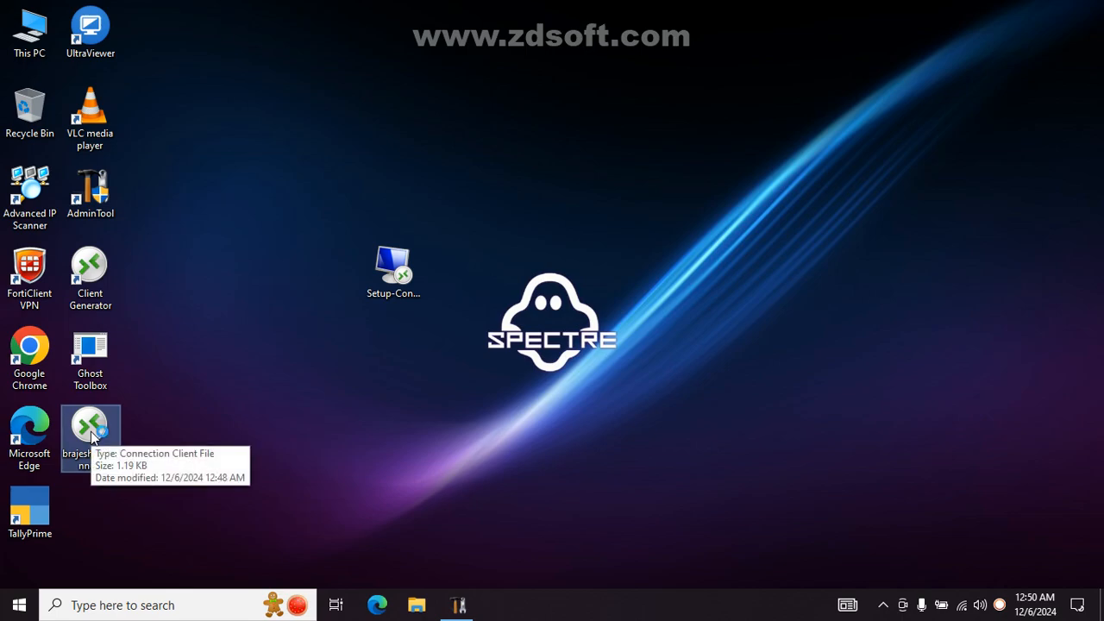
- Launch the desktop .connect file, dismiss the RemoteApp console-session error, and restore the TSplus console
double_click(93, 437)
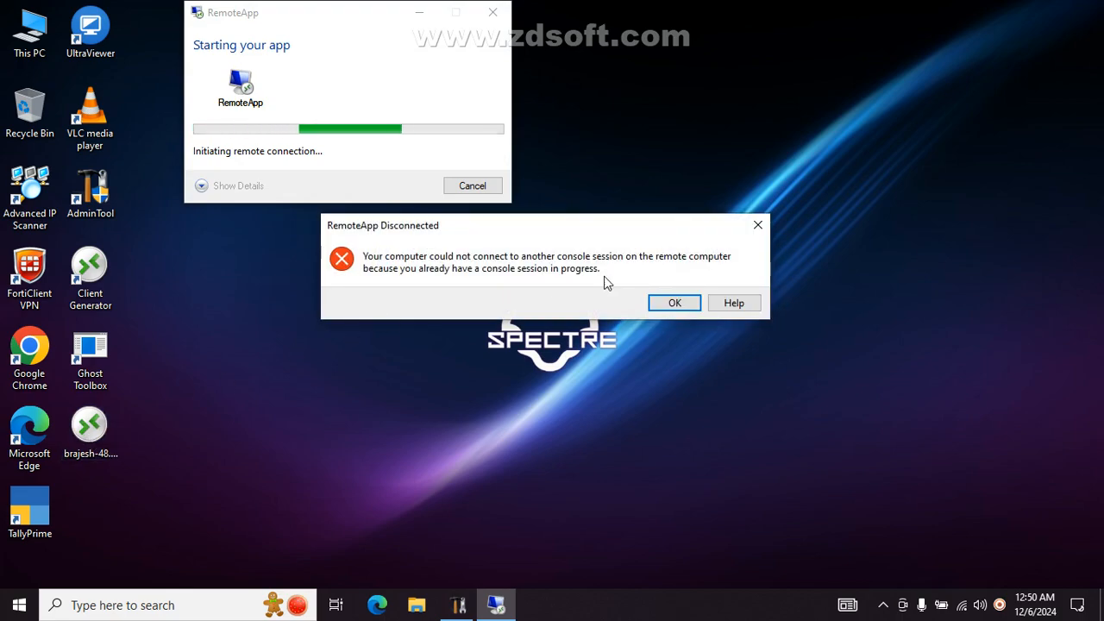
click(758, 225)
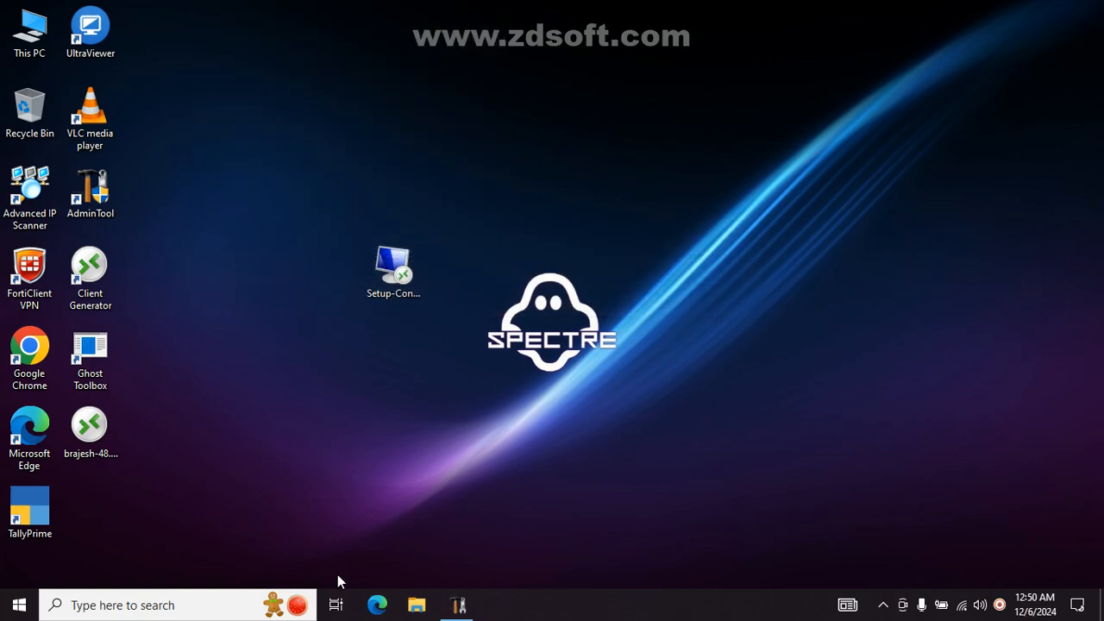
mouse_move(458, 605)
click(457, 531)
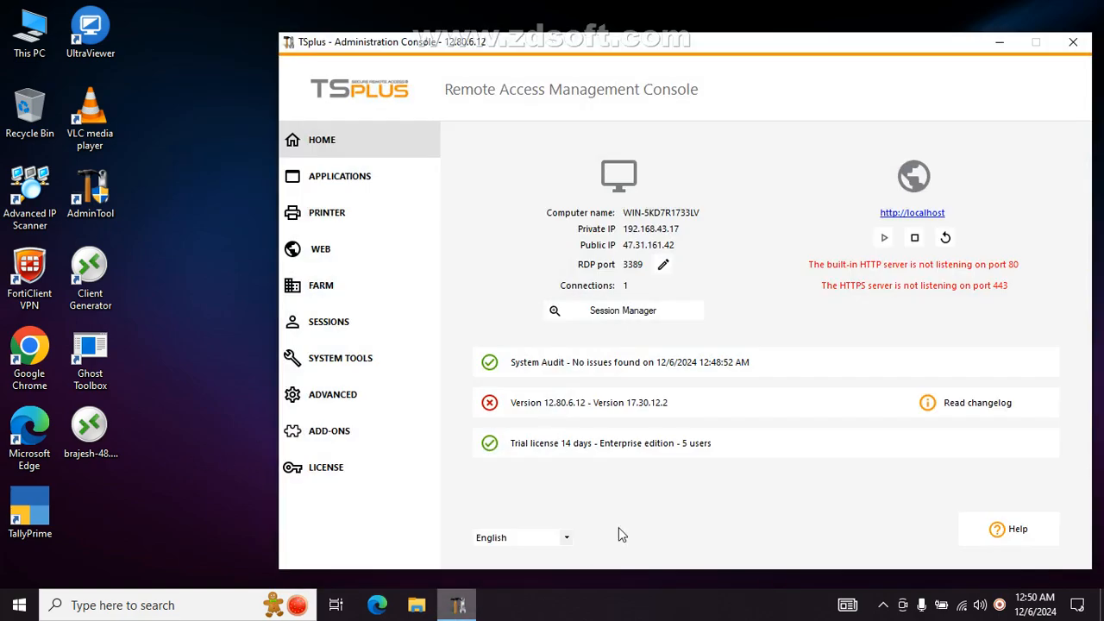